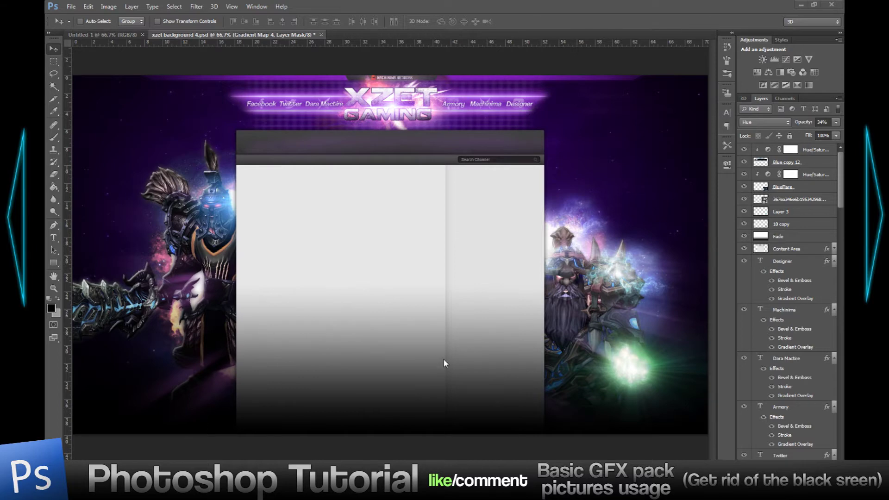
Open Windows Explorer at Libraries over the XZET banner with Win+E.
key("super+e")
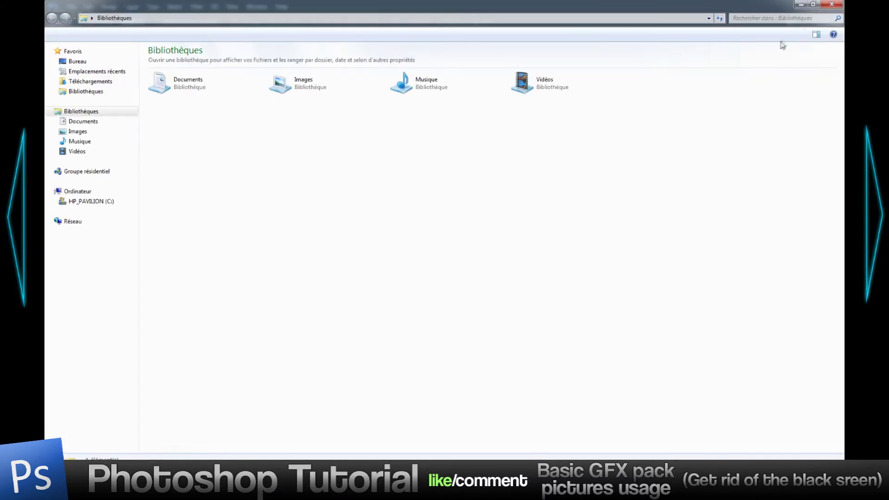
Back in Photoshop, hide the BlueFlare layer and then show it again.
left_click(803, 5)
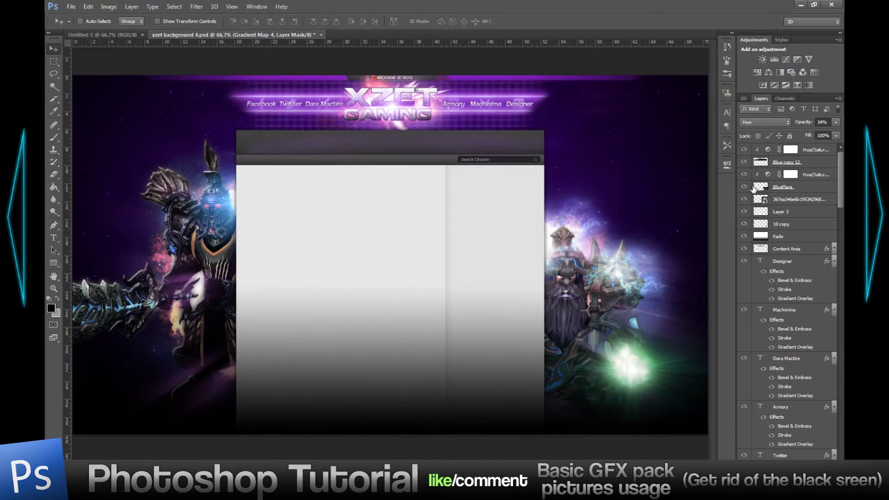
left_click(754, 188)
left_click(745, 187)
left_click(745, 187)
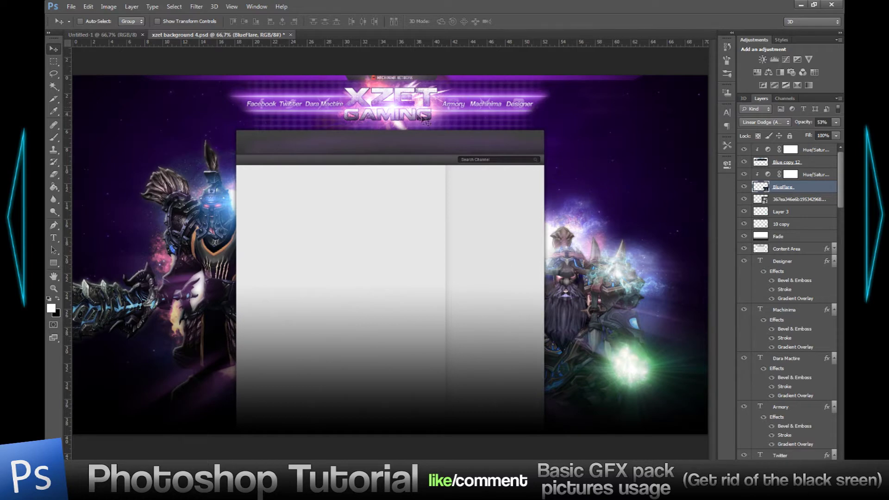
In Explorer, open Desktop > bobo GFX > Flares and shrink the window.
key("super+e")
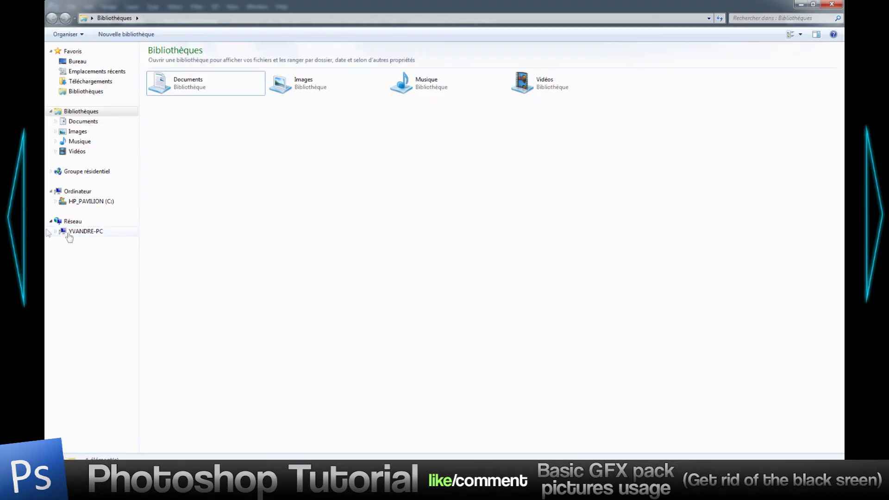
left_click(90, 64)
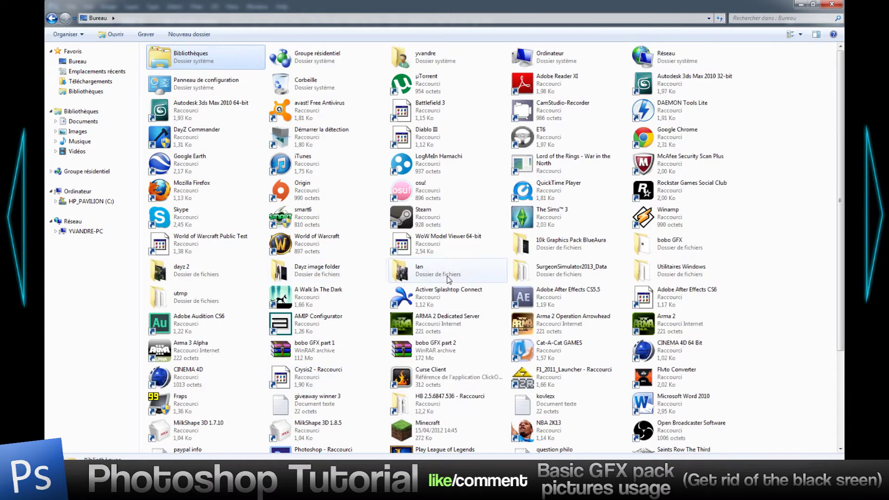
left_click(433, 273)
double_click(663, 250)
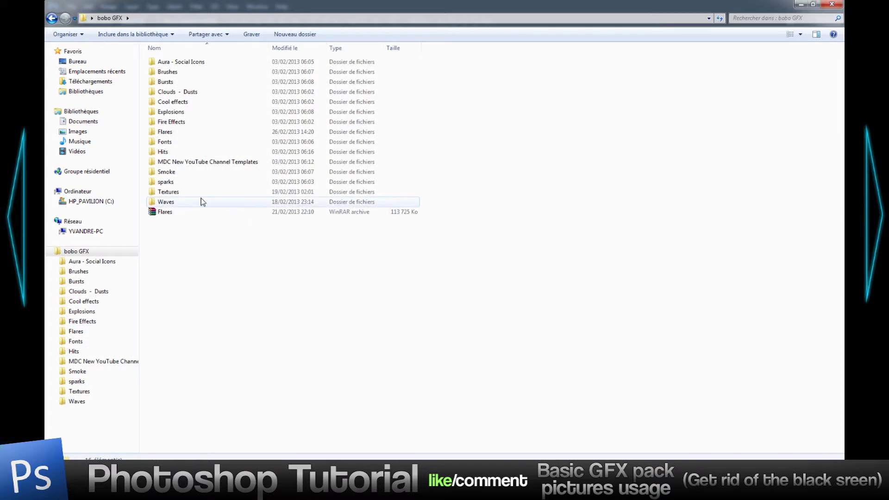
double_click(189, 132)
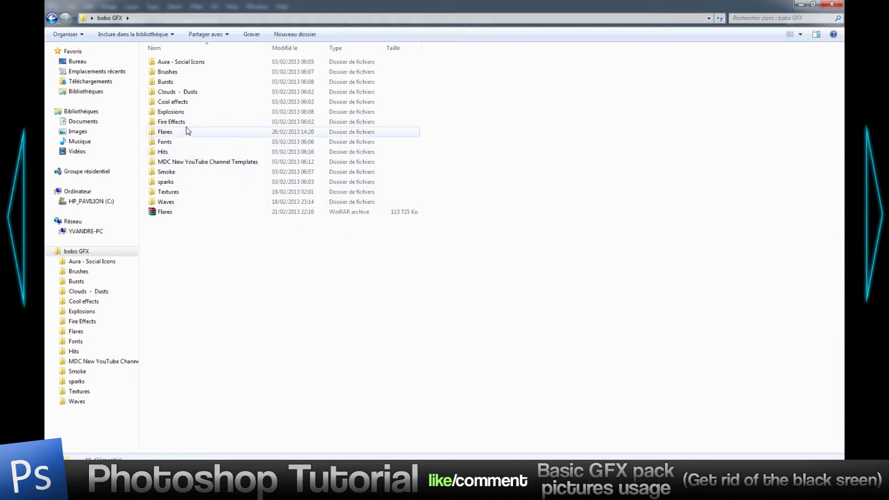
double_click(343, 4)
Resize the Flares window to three thumbnail columns and move it down-left over the canvas.
scroll(401, 106, "down", 2)
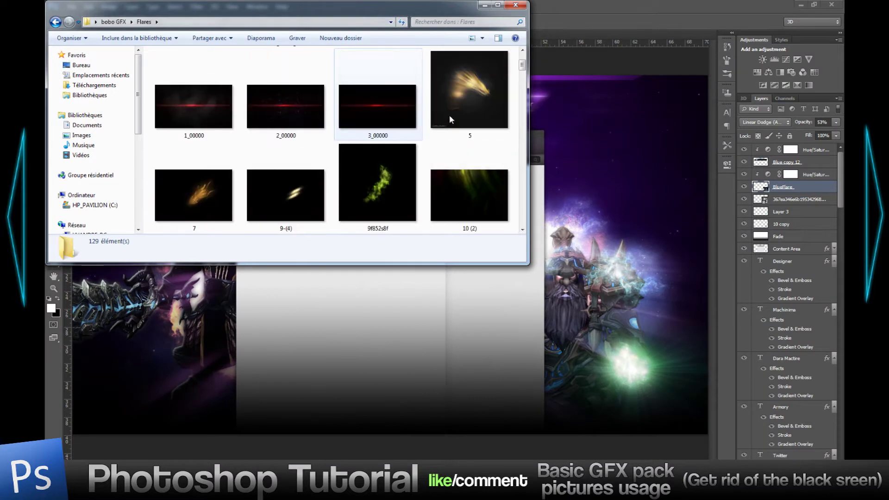
left_click_drag(522, 67, 523, 75)
left_click_drag(528, 265, 512, 318)
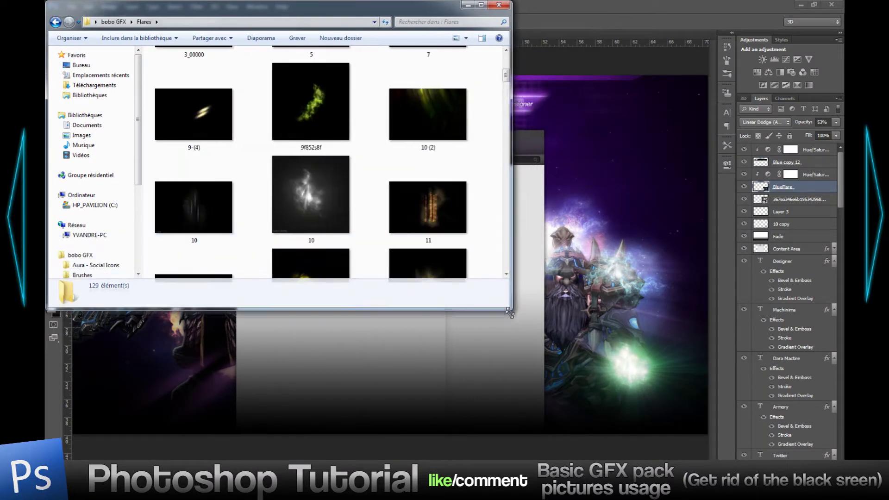
left_click_drag(343, 8, 317, 55)
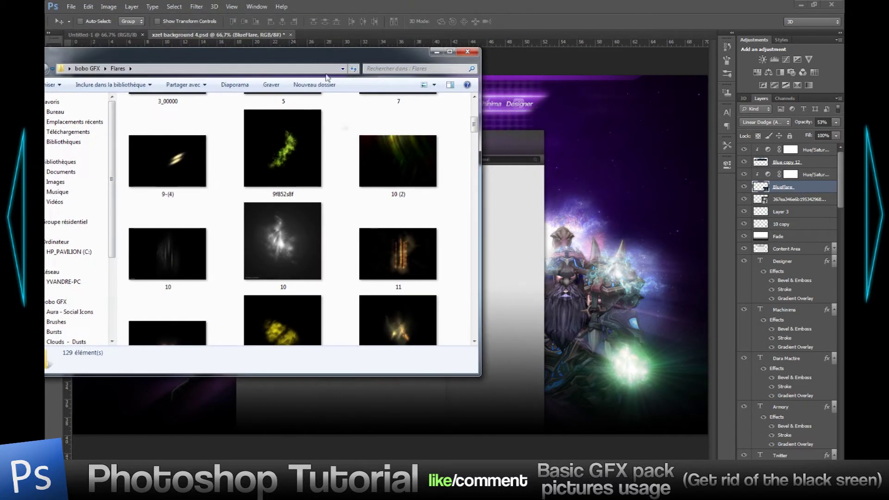
scroll(359, 211, "down", 8)
scroll(359, 211, "down", 3)
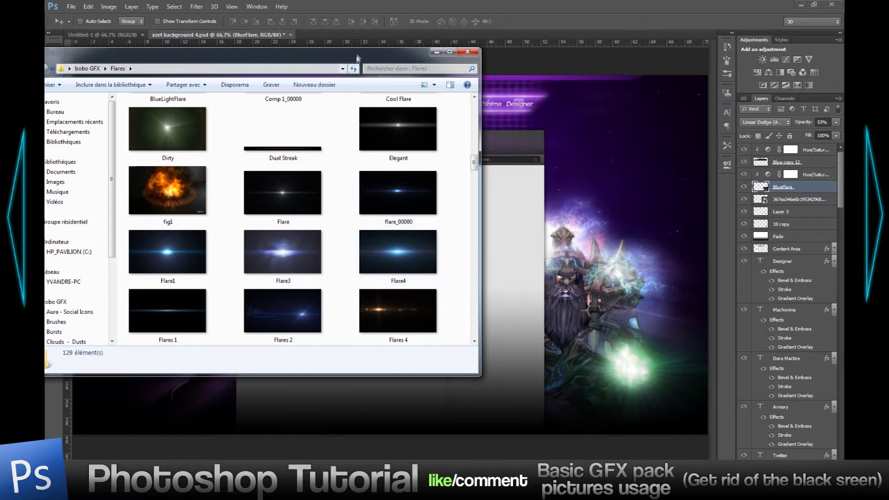
left_click_drag(371, 52, 285, 103)
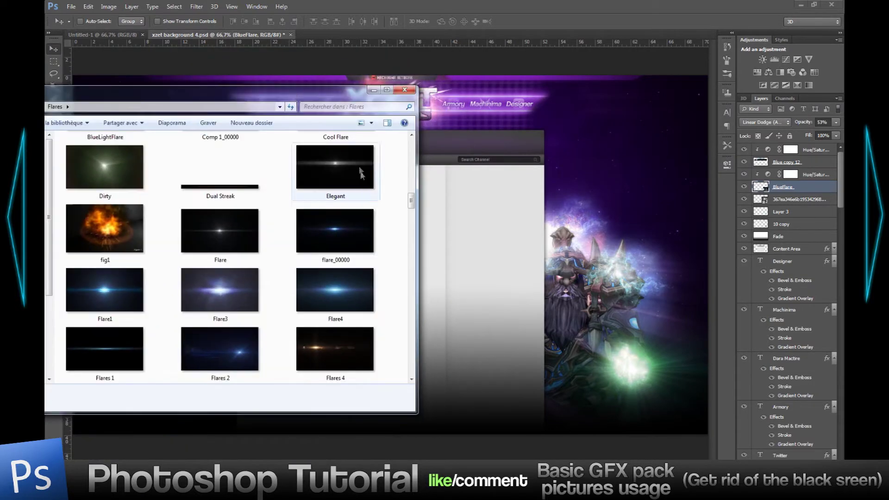
Drag the Blue flare thumbnail onto the XZET banner canvas.
scroll(348, 254, "down", 3)
scroll(349, 254, "up", 3)
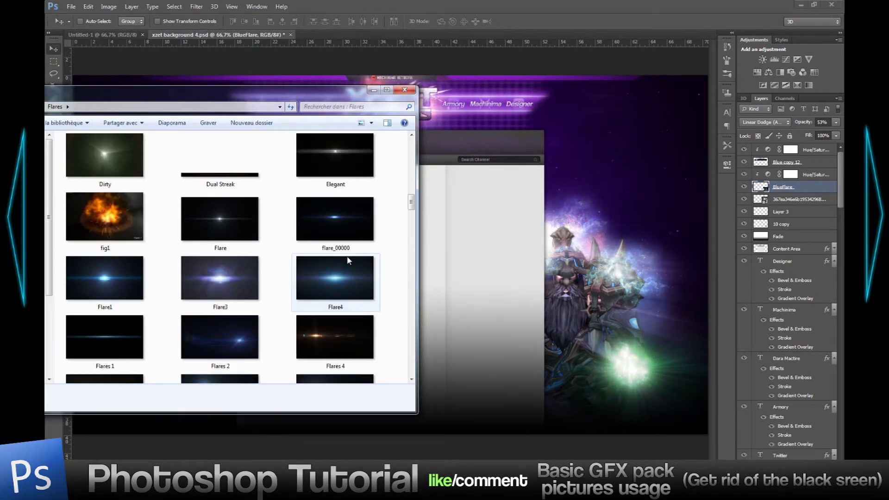
scroll(331, 222, "up", 3)
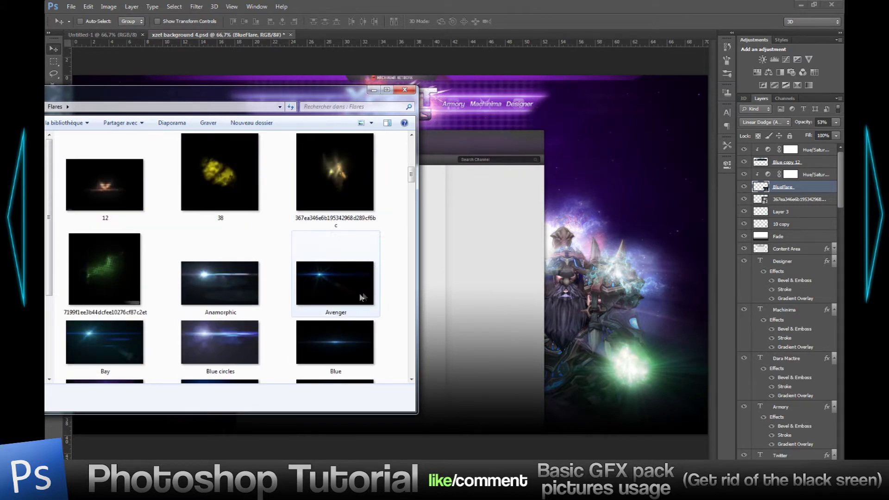
left_click_drag(337, 342, 536, 264)
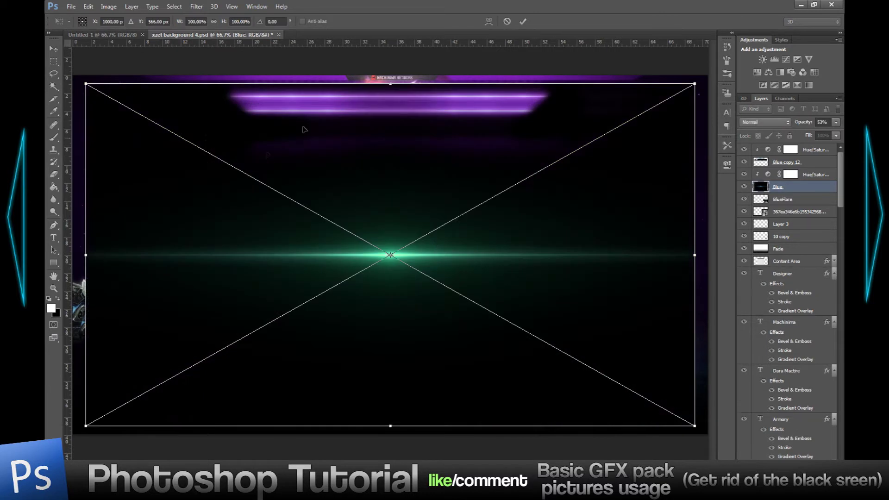
Commit the Blue flare placement and clip the Hue/Saturation adjustment to BlueFlare.
key("Return")
left_click_drag(793, 186, 803, 175)
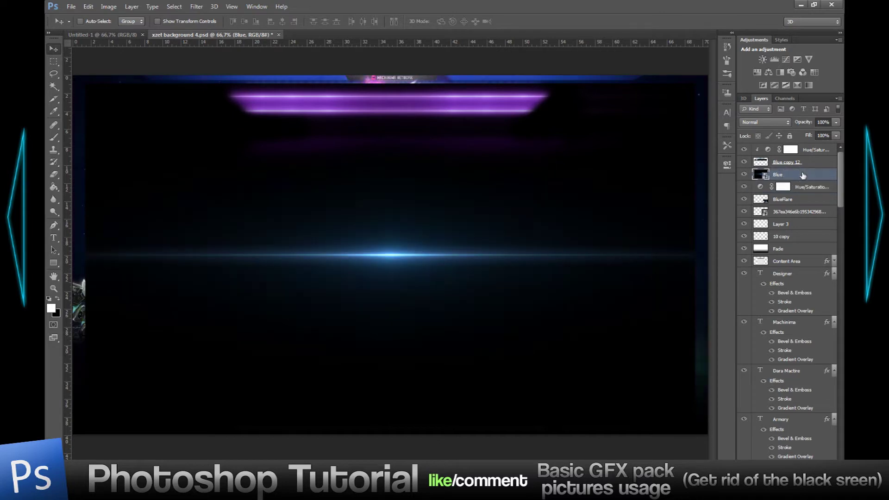
double_click(761, 187)
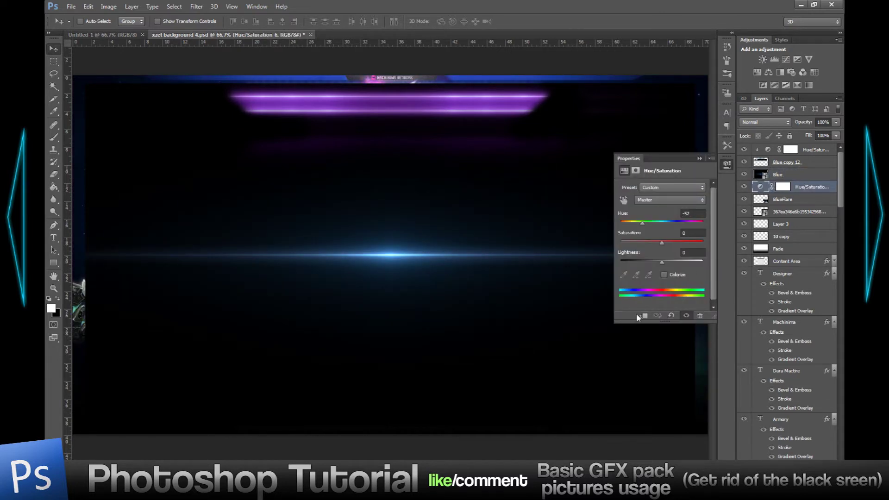
left_click(640, 316)
left_click(701, 158)
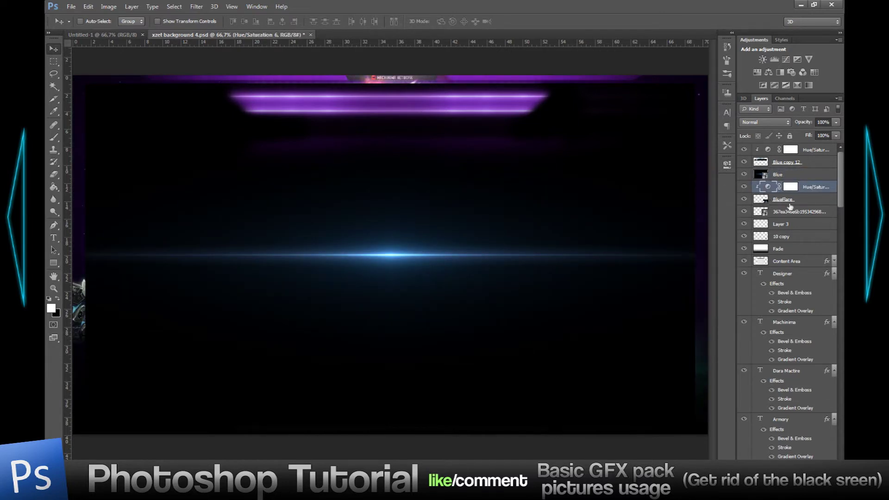
Move the Blue layer to the top of the stack, with the Move tool active.
left_click_drag(805, 173, 798, 147)
key("w")
key("v")
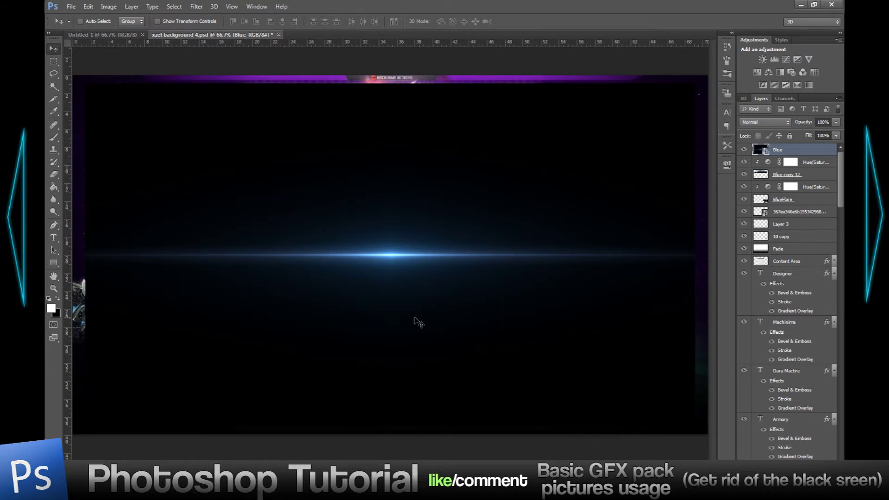
Choose Screen from the Layers panel blend-mode list for the Blue layer.
left_click(755, 126)
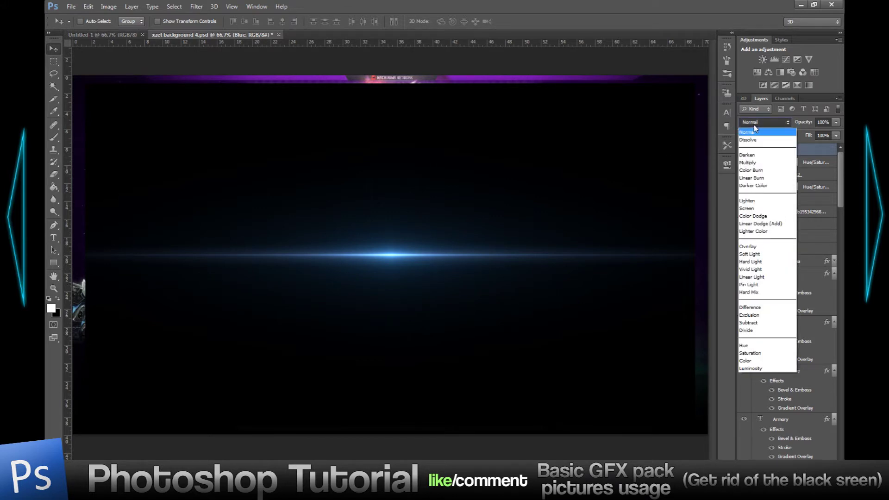
left_click(756, 131)
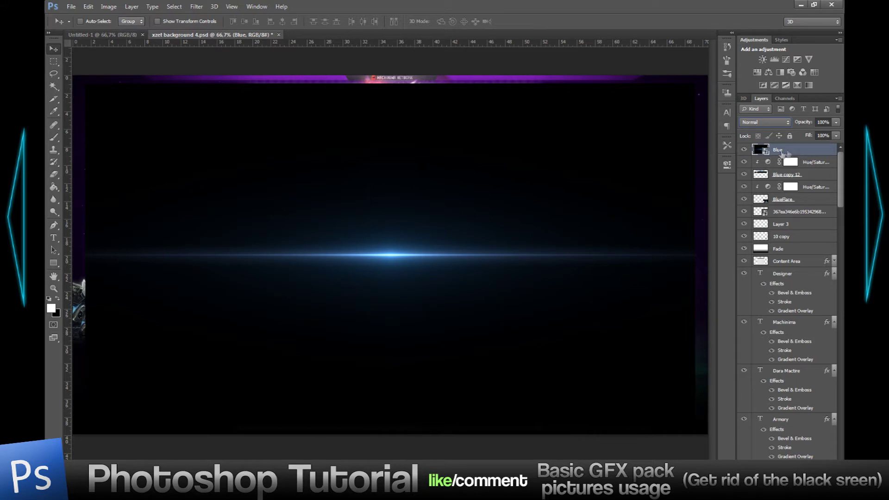
left_click(753, 121)
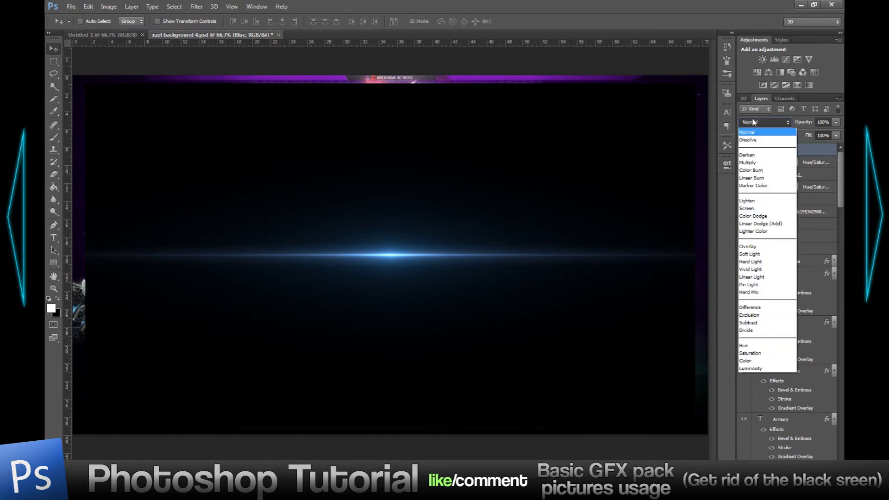
left_click(759, 121)
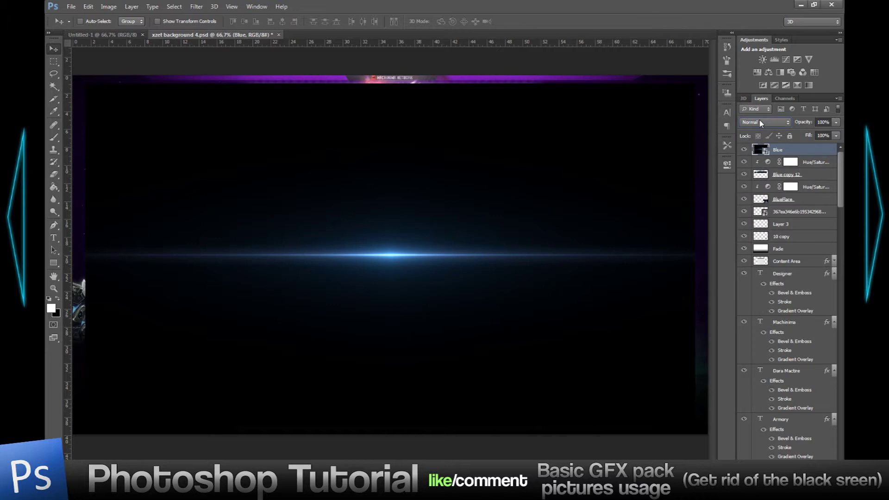
left_click(760, 120)
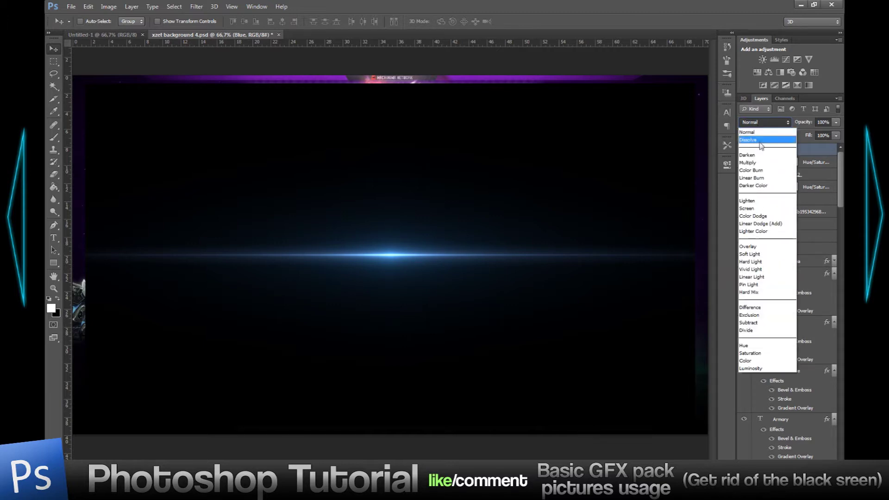
left_click(758, 210)
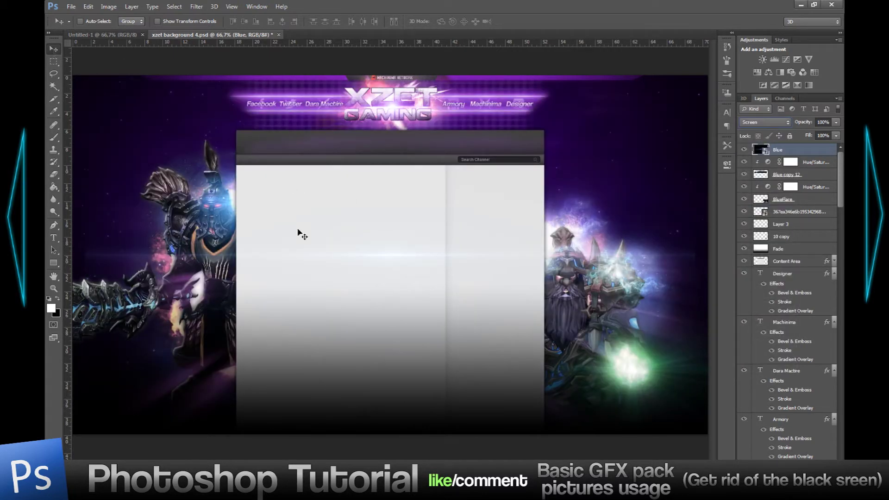
Nudge the Blue flare up-left and zoom in on the streak's left end.
mouse_move(378, 216)
left_mouse_down()
mouse_move(352, 144)
mouse_move(232, 152)
mouse_move(141, 137)
mouse_move(123, 175)
mouse_move(199, 241)
mouse_move(175, 267)
mouse_move(186, 185)
mouse_move(193, 208)
mouse_move(367, 236)
mouse_move(435, 234)
mouse_move(362, 227)
left_mouse_up()
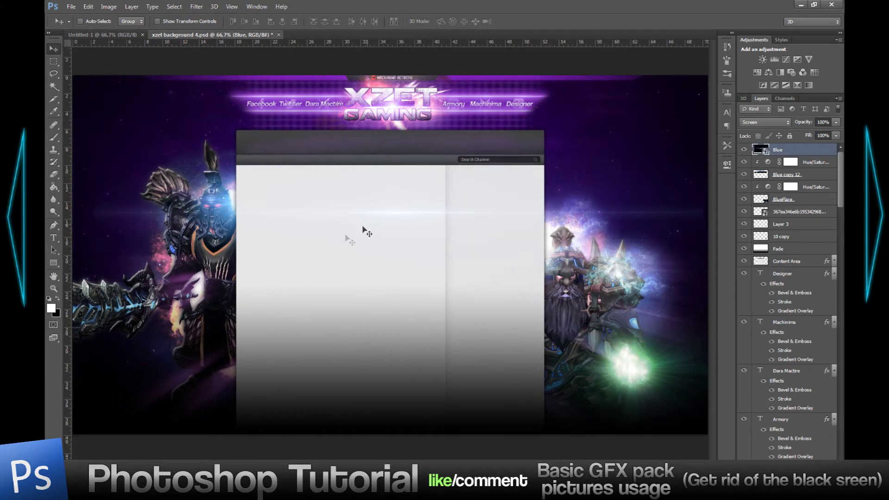
left_click(54, 288)
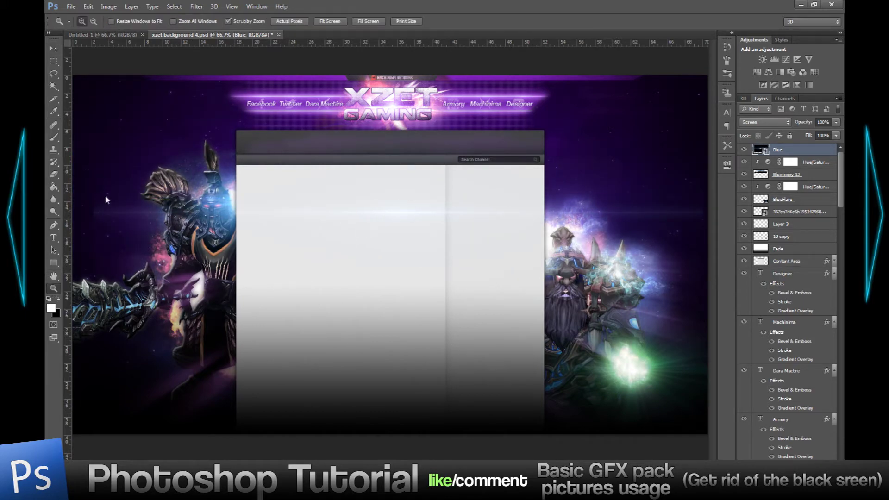
left_click(107, 199)
left_click_drag(120, 190, 185, 193)
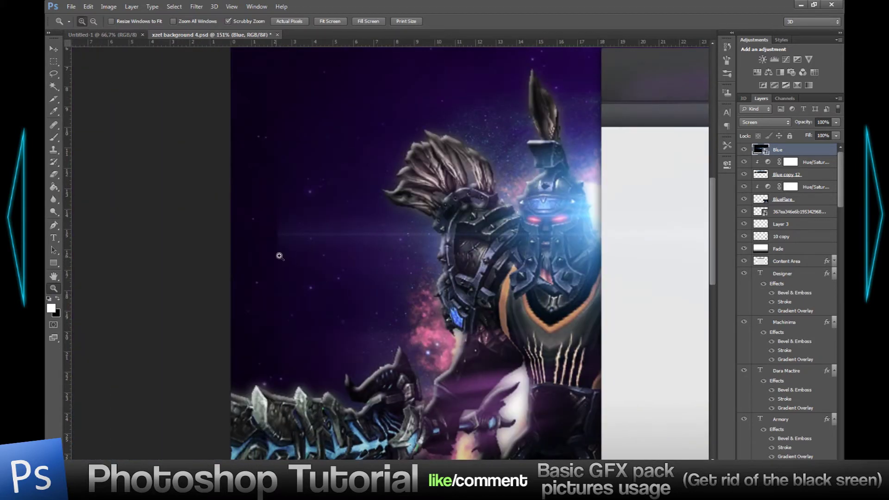
left_click_drag(280, 256, 318, 256)
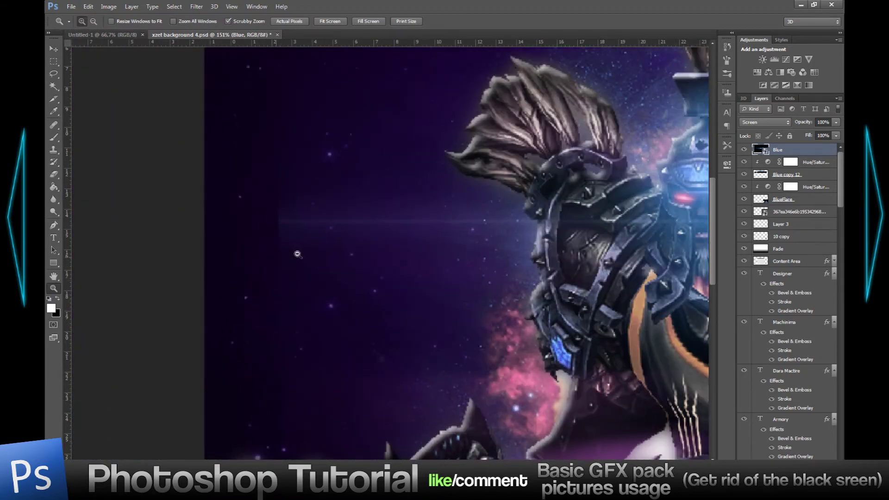
Zoom back out, pan left, fit the whole banner on screen, and select the Eraser.
left_click_drag(365, 279, 359, 277)
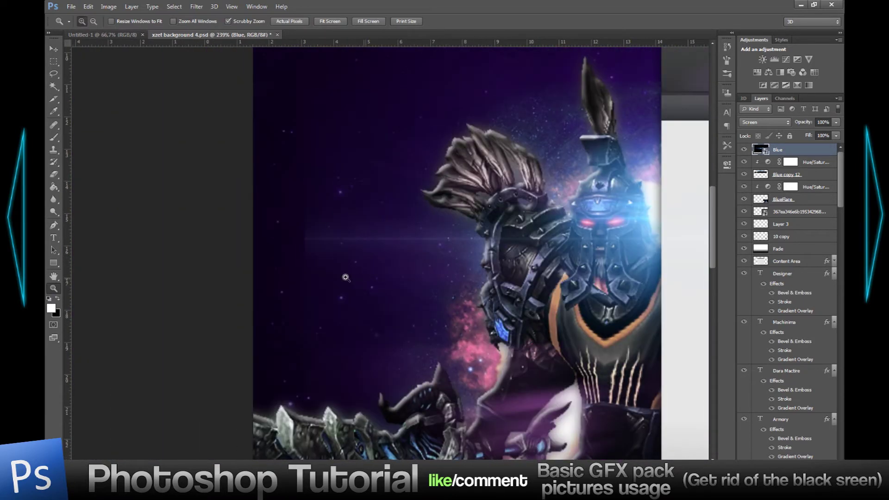
left_click_drag(439, 303, 366, 306)
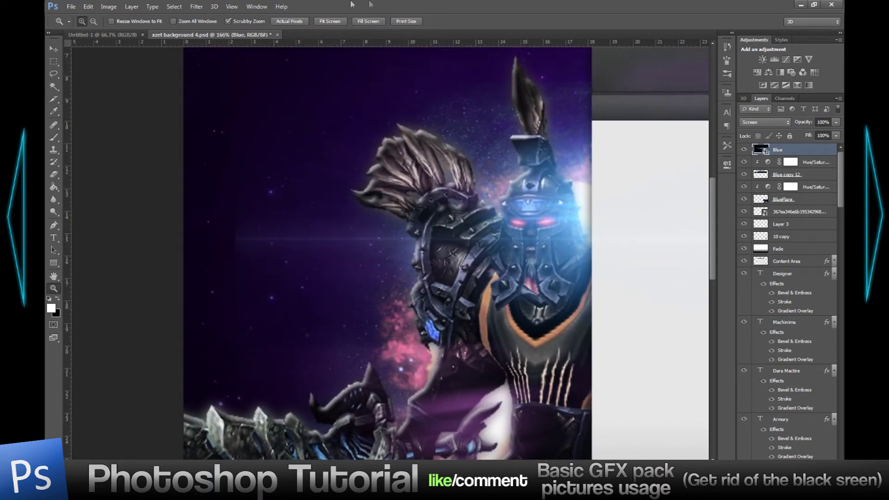
left_click(328, 22)
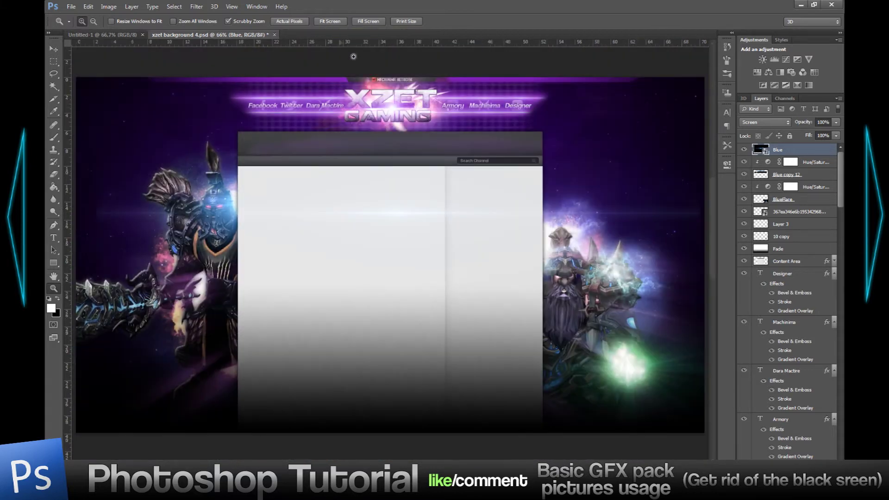
key("e")
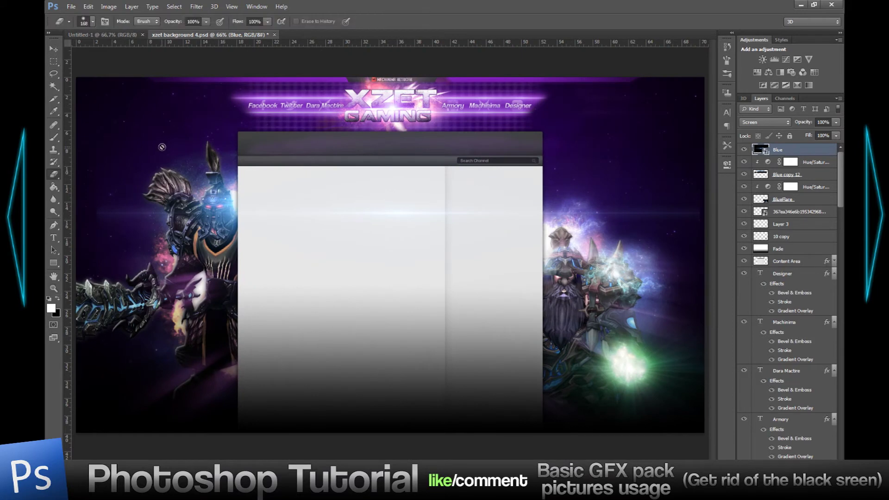
Scale the Blue flare down with transform controls and move it to the top-left.
left_click(54, 48)
mouse_move(371, 207)
left_mouse_down()
mouse_move(199, 121)
mouse_move(162, 123)
mouse_move(164, 132)
left_mouse_up()
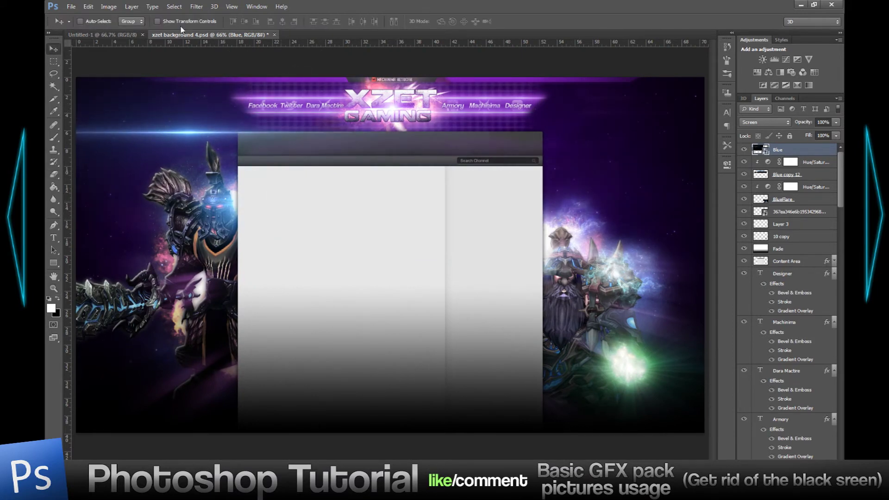
left_click(183, 21)
left_click_drag(491, 302, 340, 219)
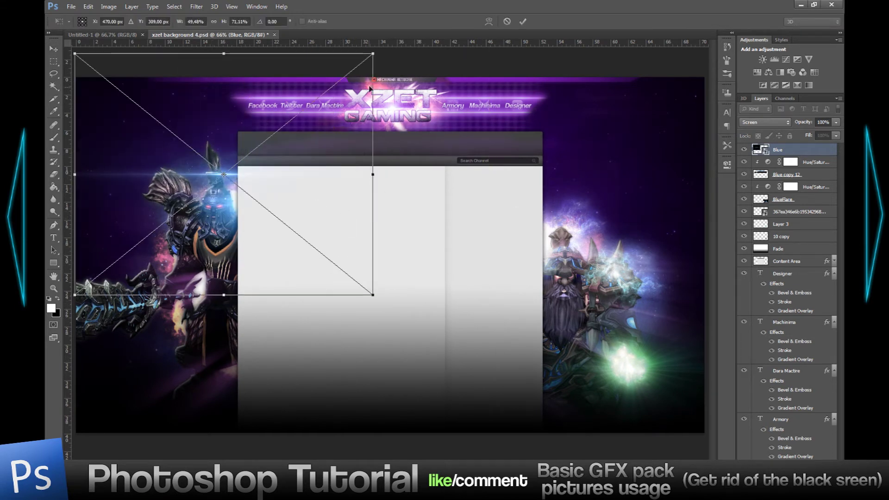
left_click_drag(371, 53, 175, 187)
key("Return")
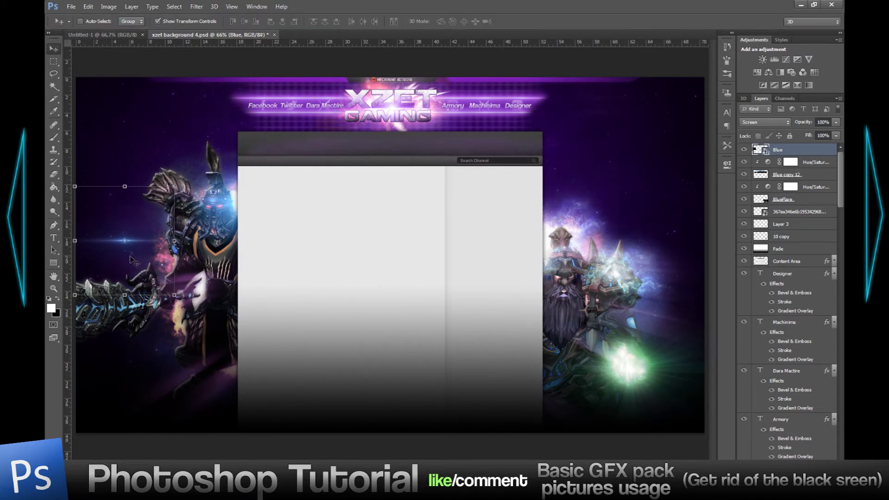
left_click_drag(122, 229, 153, 111)
left_click(177, 21)
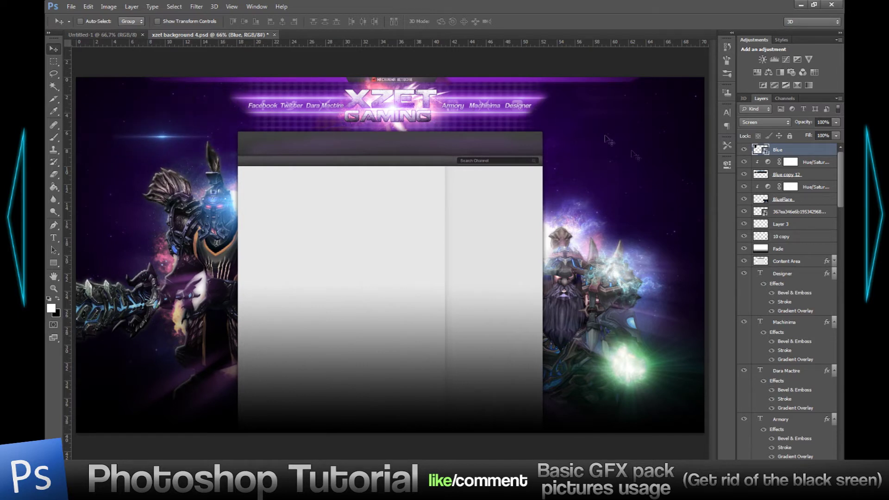
Set the flare's blend mode back to Screen and nudge it slightly left.
scroll(768, 123, "down", 3)
scroll(768, 123, "up", 1)
scroll(768, 123, "down", 3)
scroll(768, 124, "down", 7)
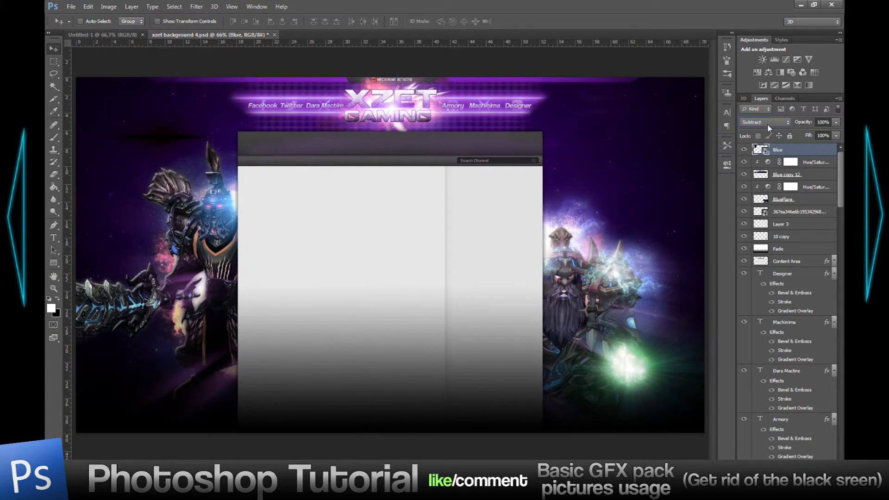
scroll(768, 123, "up", 9)
scroll(767, 124, "up", 9)
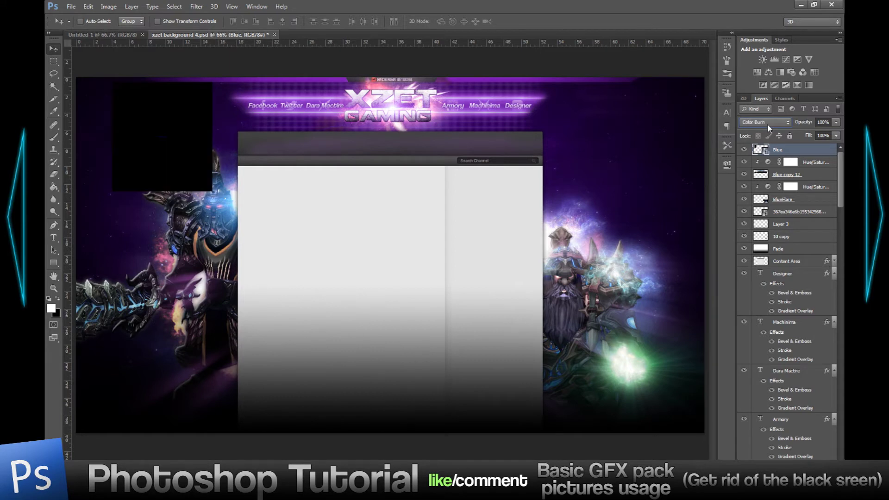
left_click(768, 124)
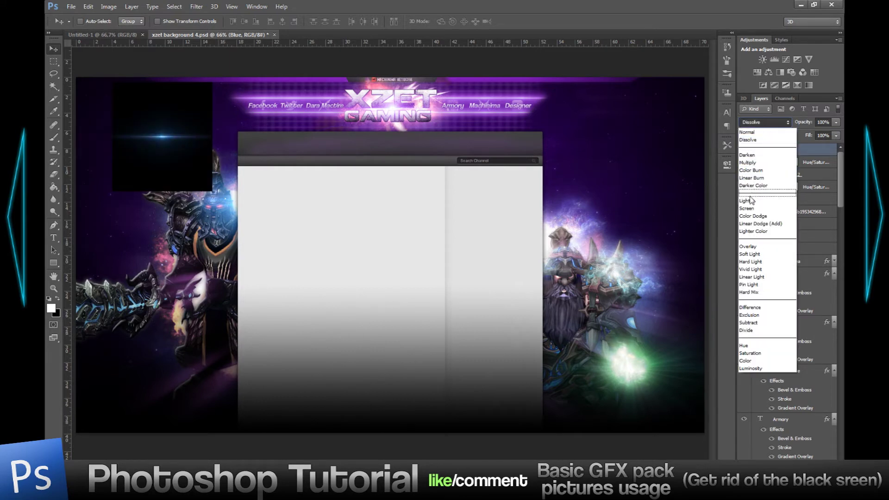
left_click(747, 209)
left_click_drag(241, 146, 109, 127)
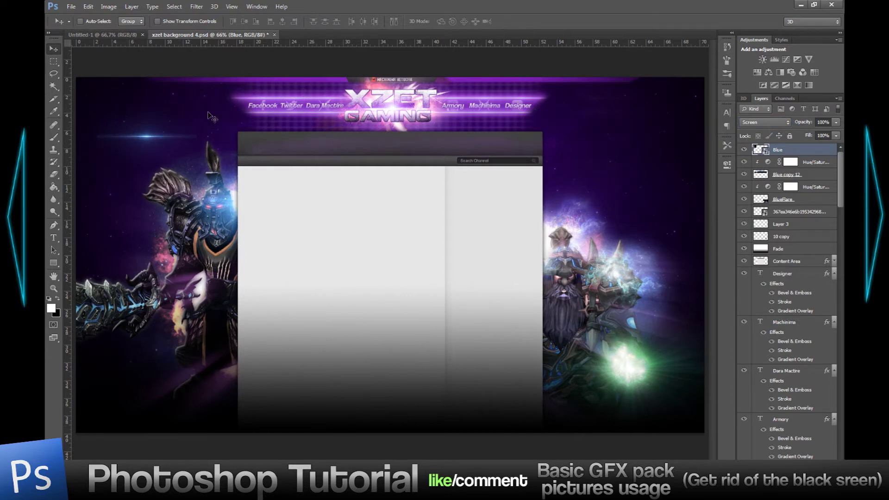
Rasterize the Blue layer and erase part of the flare.
key("e")
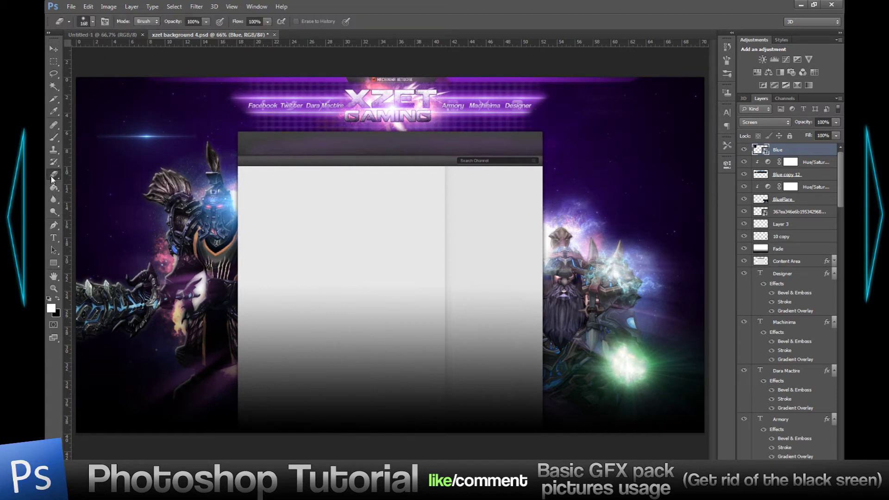
left_click(143, 111)
left_click(414, 189)
Move the Blue flare right into the upper sky near Armory.
left_click(53, 49)
mouse_move(151, 136)
left_mouse_down()
mouse_move(126, 218)
mouse_move(227, 206)
mouse_move(147, 130)
left_mouse_up()
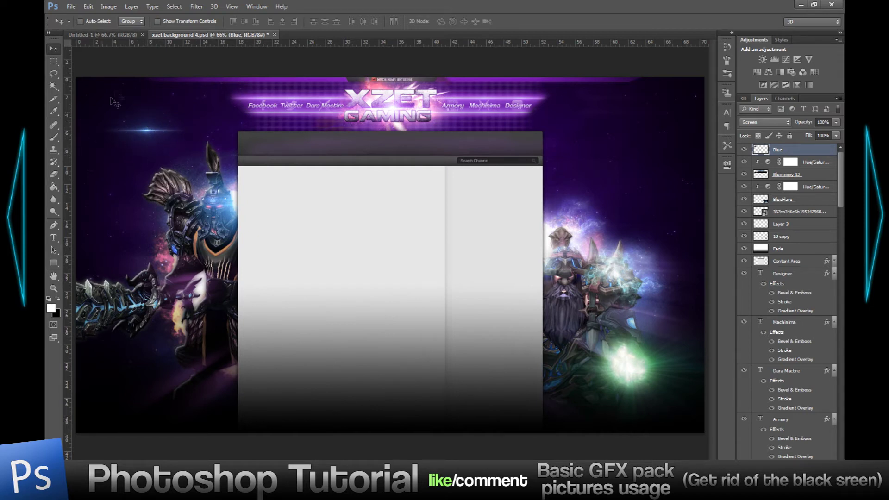
left_click_drag(134, 138, 454, 134)
Delete the Blue flare layer and open dayz background 2.psd via File > Open.
left_click_drag(505, 144, 621, 132)
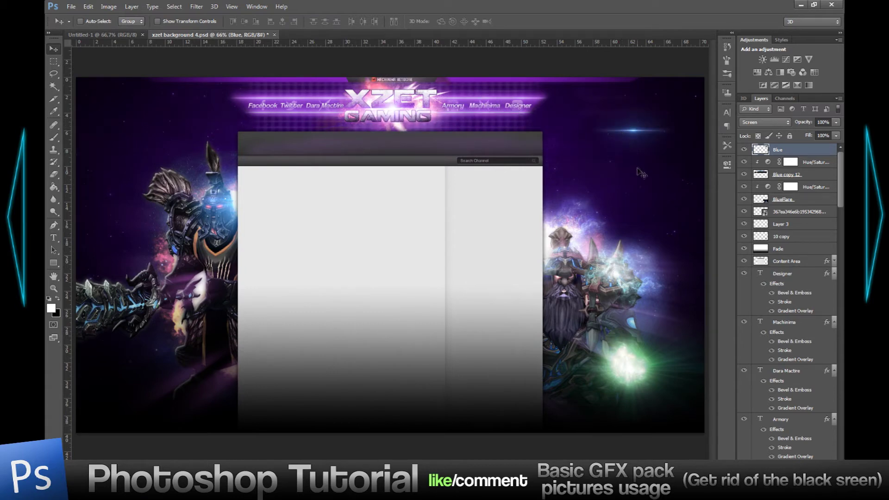
key("Delete")
left_click(70, 7)
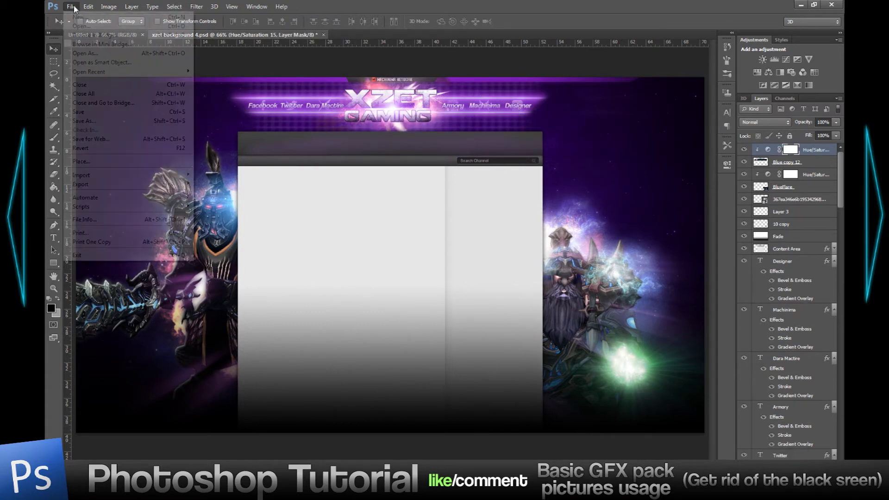
left_click(81, 26)
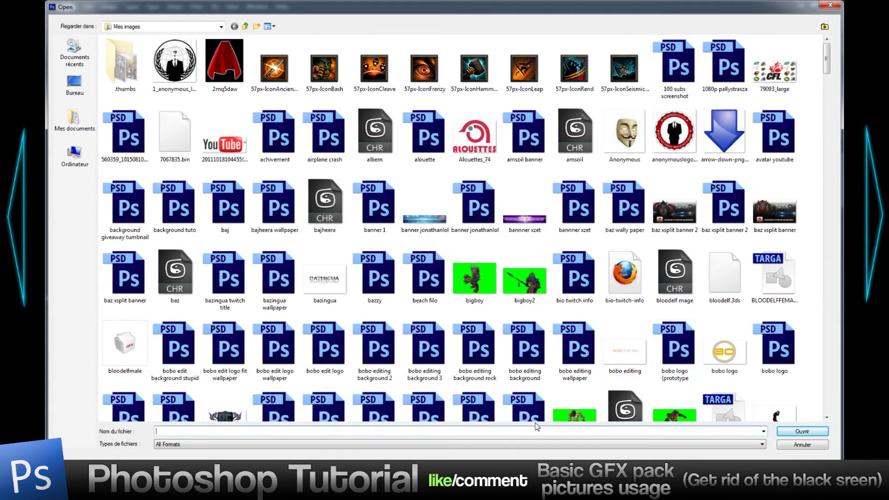
type("dayz")
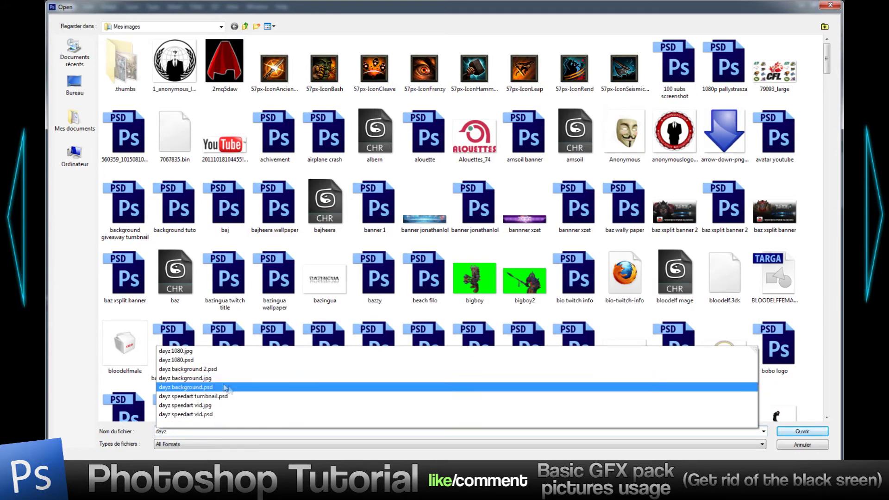
left_click(219, 370)
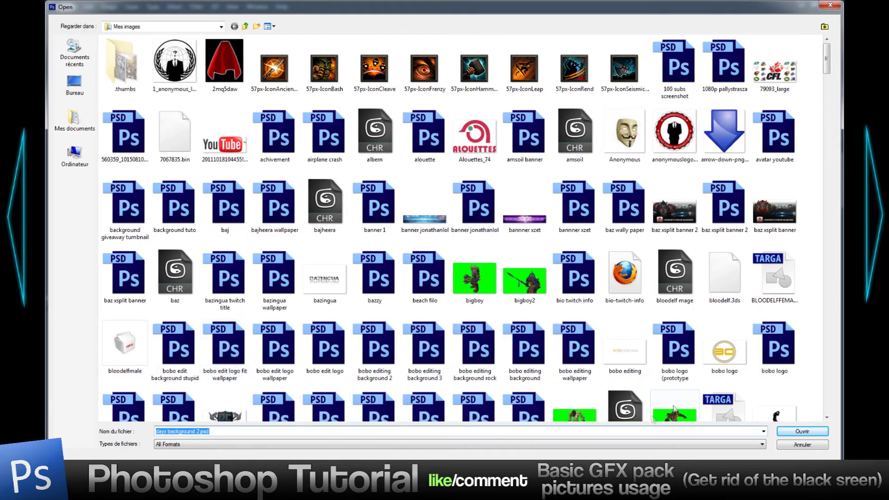
left_click(803, 431)
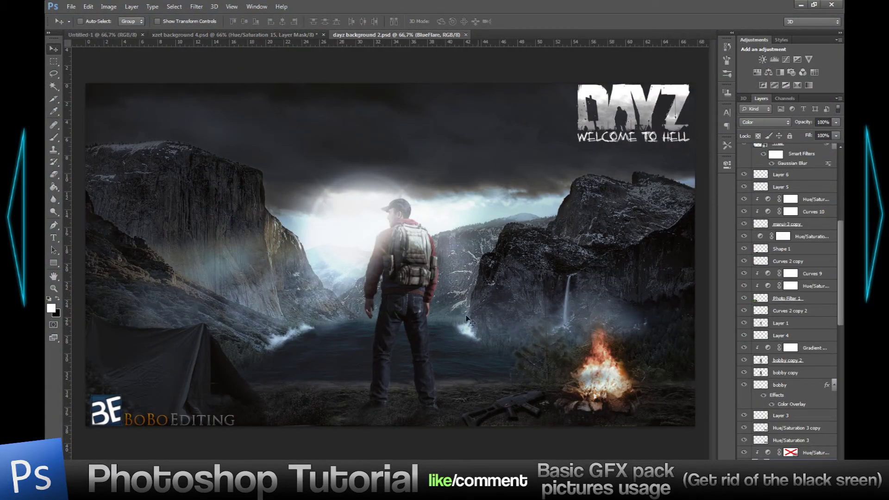
Zoom into the lake beside the man, then Alt+Tab back to the Flares window.
scroll(767, 315, "down", 8)
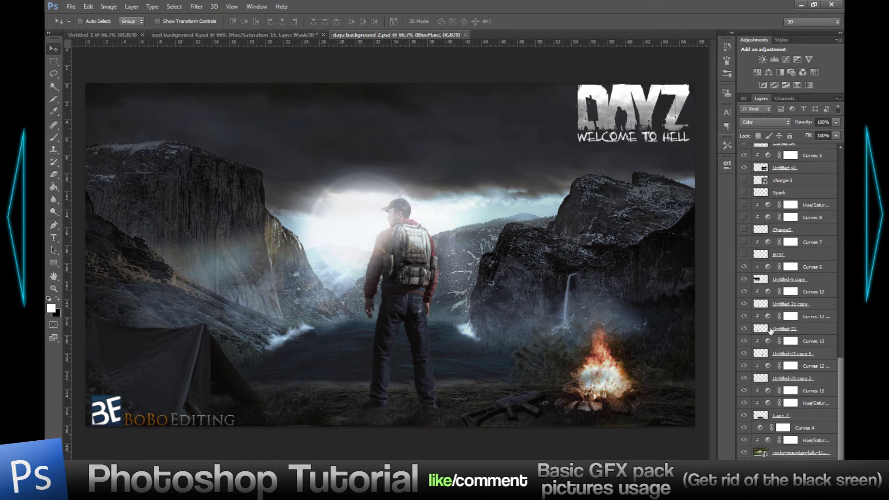
left_click(54, 288)
left_click_drag(470, 340, 320, 340)
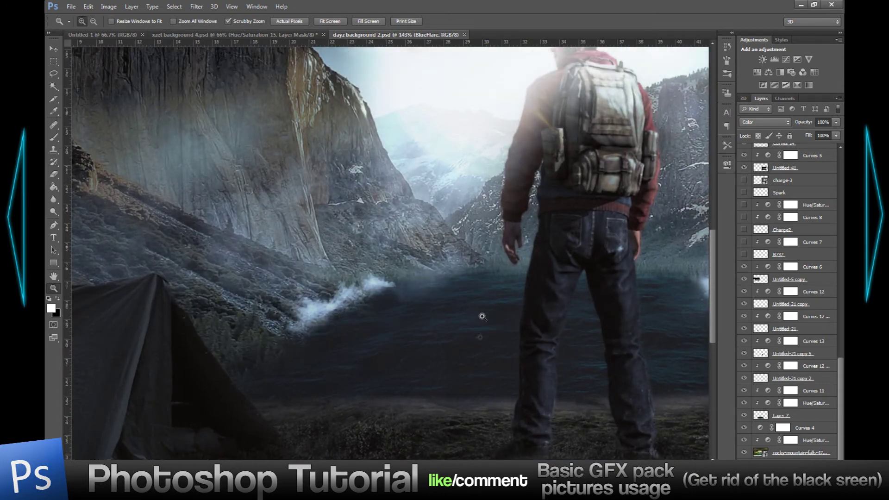
key("alt+Tab")
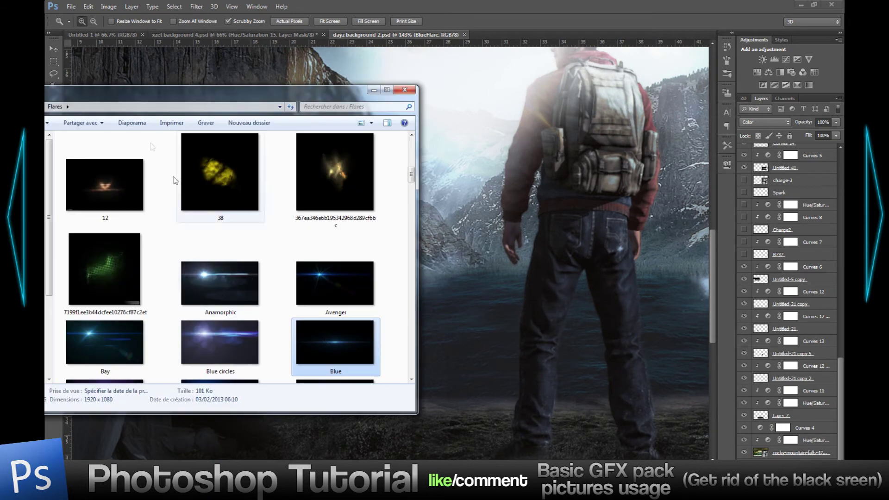
Drag the Untitled-21 splash from the Clouds - Dusts folder into the DayZ image and commit the placement.
left_click_drag(178, 93, 368, 75)
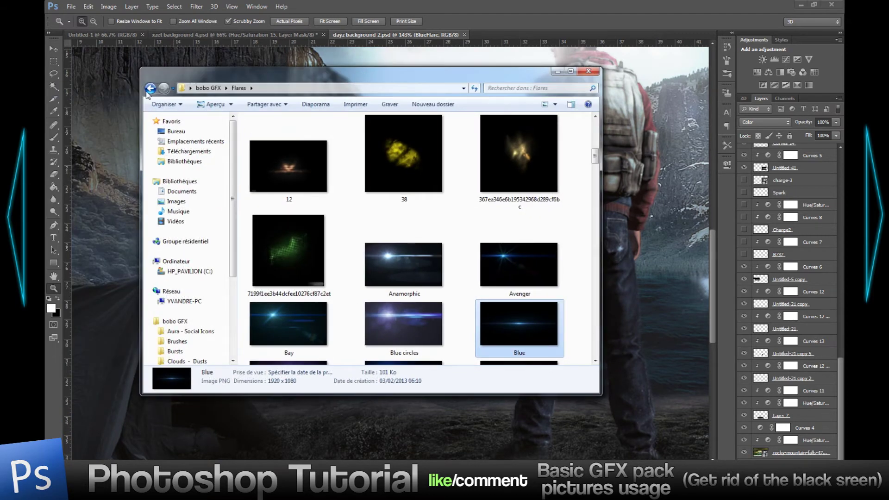
left_click(148, 90)
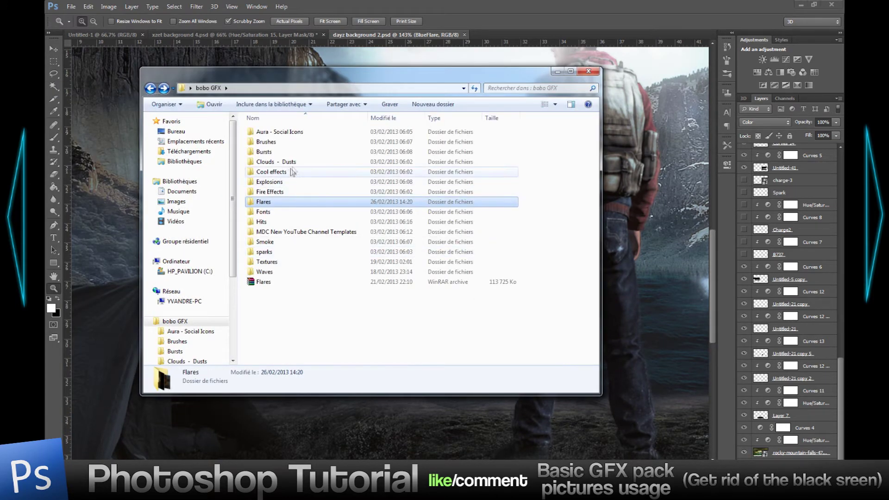
double_click(274, 162)
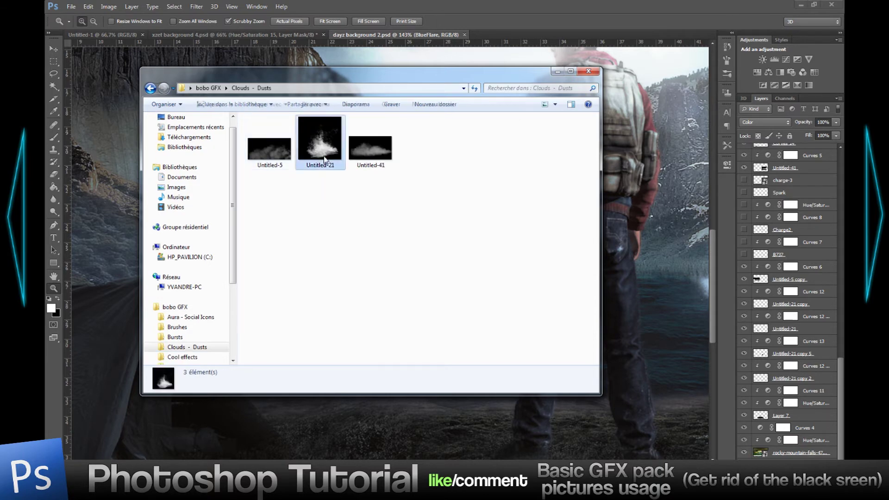
left_click_drag(325, 158, 113, 181)
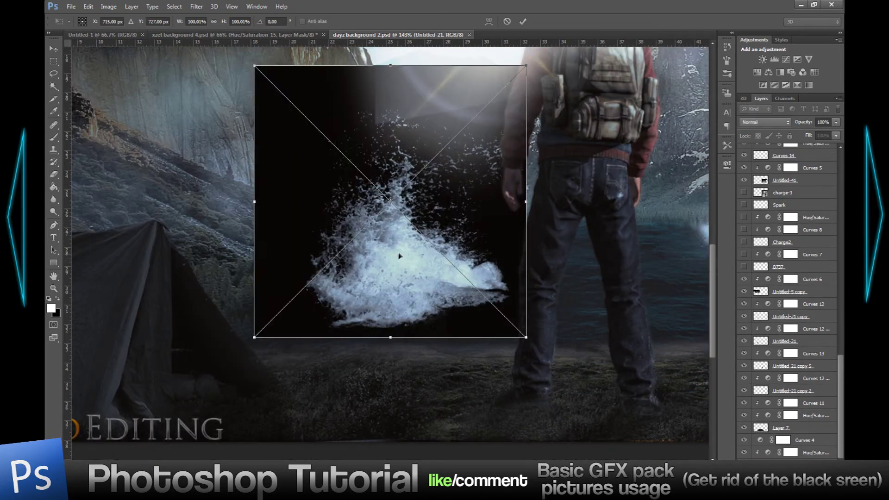
scroll(399, 256, "up", 1)
key("Return")
key("z")
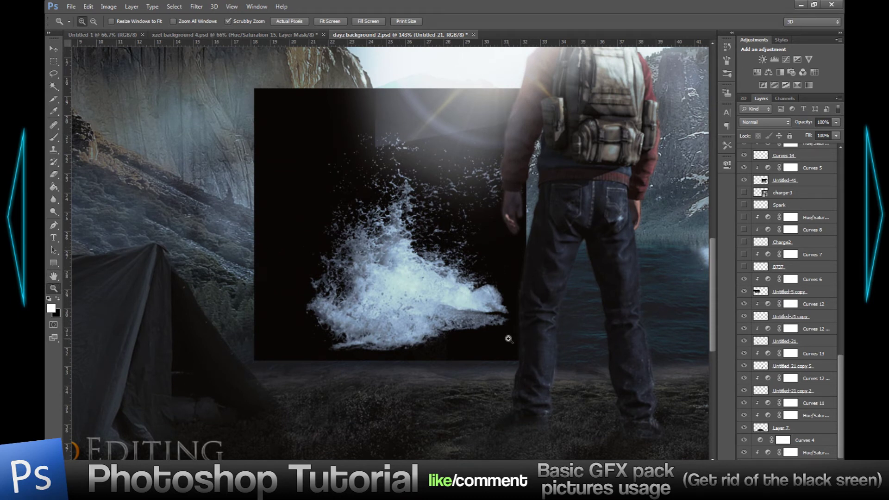
Fit the whole DayZ image in the window and move the splash layer up and left.
scroll(467, 278, "down", 1)
scroll(416, 235, "up", 1)
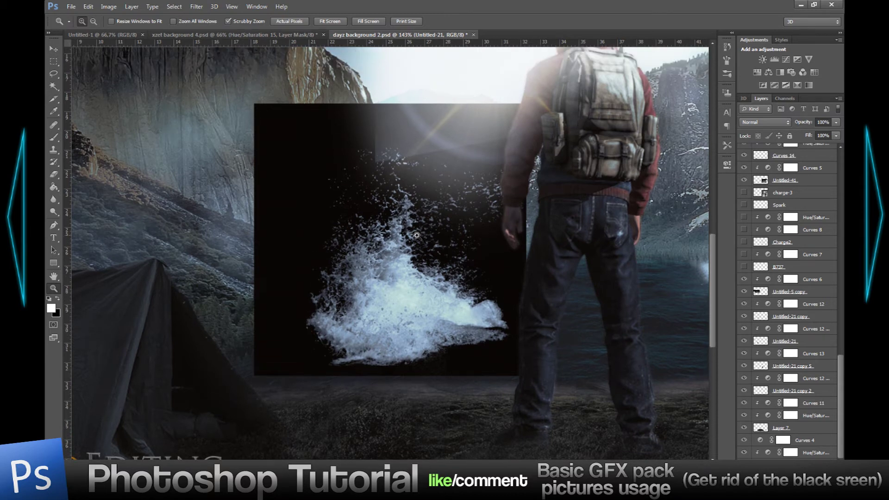
left_click(482, 259, "alt")
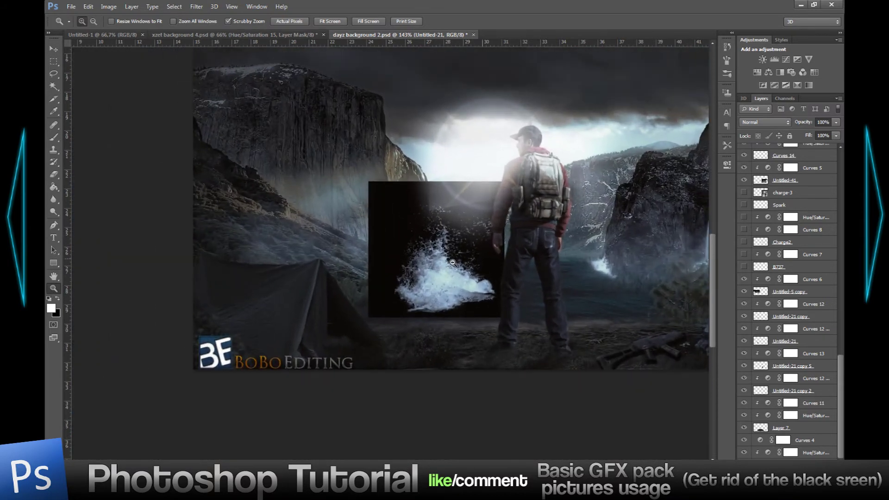
left_click(564, 260)
left_click(336, 24)
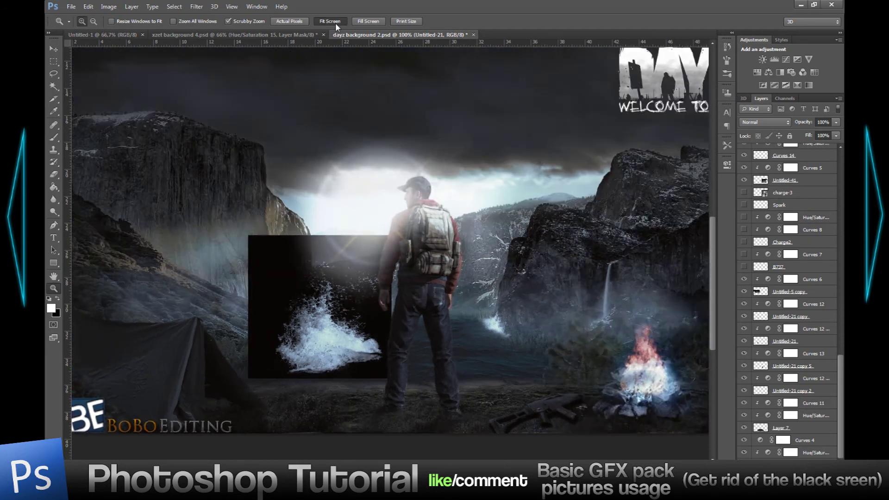
left_click(52, 53)
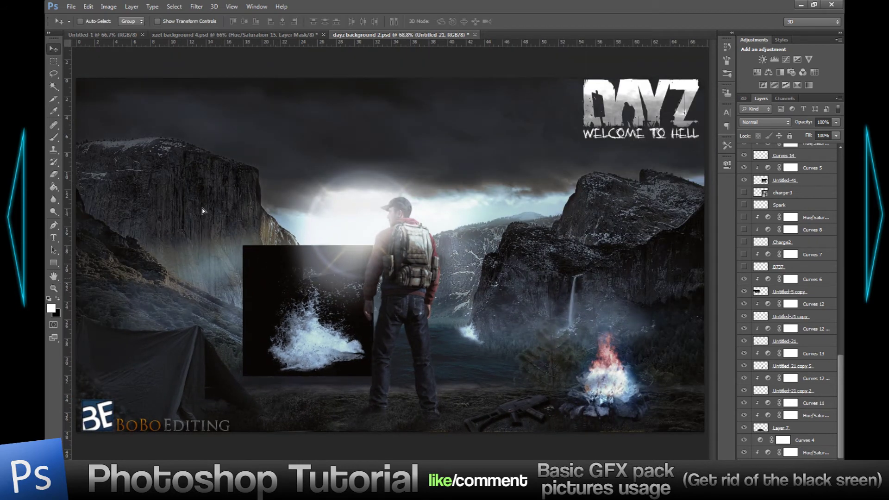
left_click_drag(280, 286, 226, 212)
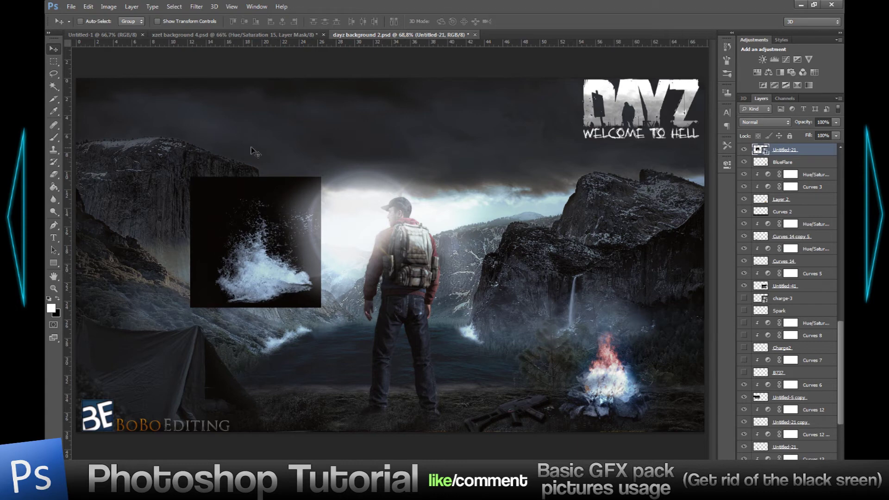
Set the splash layer to Screen blending and position it on the left cliff.
left_click(763, 123)
left_click(772, 210)
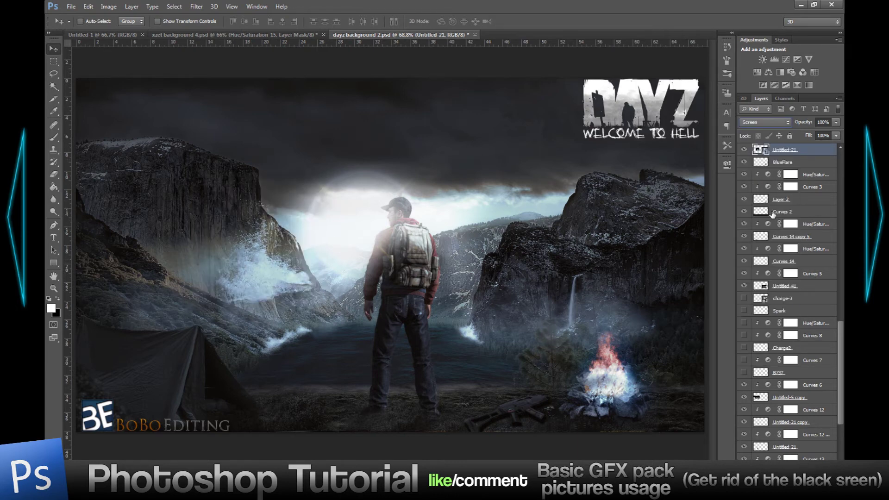
left_click_drag(270, 293, 208, 228)
Place the Untitled-41 cloud from Explorer into the DayZ document, nudge it, and commit it.
key("alt+Tab")
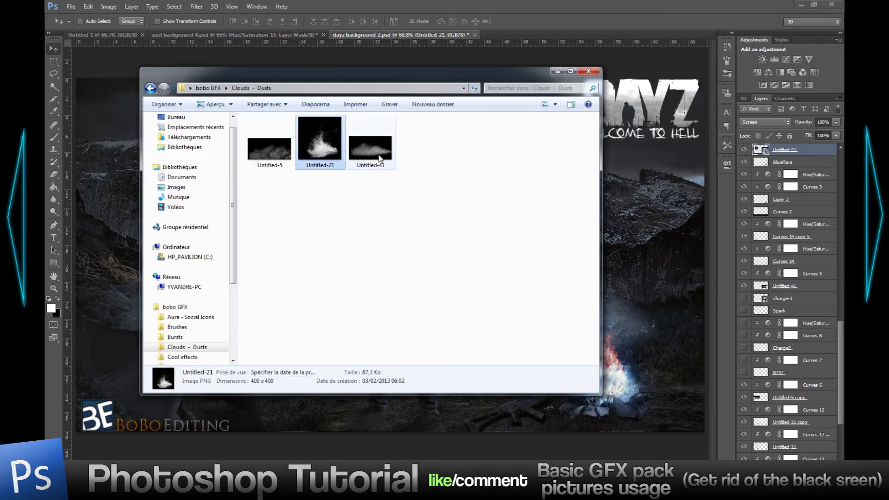
left_click_drag(380, 158, 649, 232)
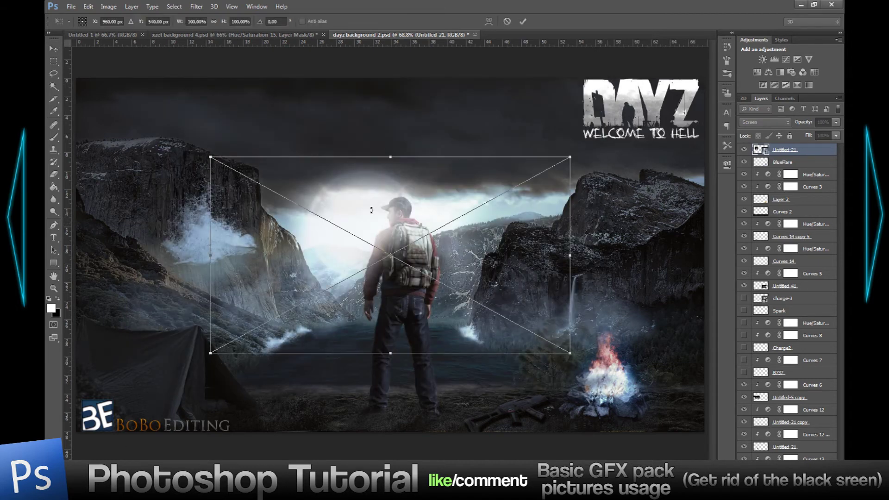
left_click_drag(363, 213, 338, 212)
key("Return")
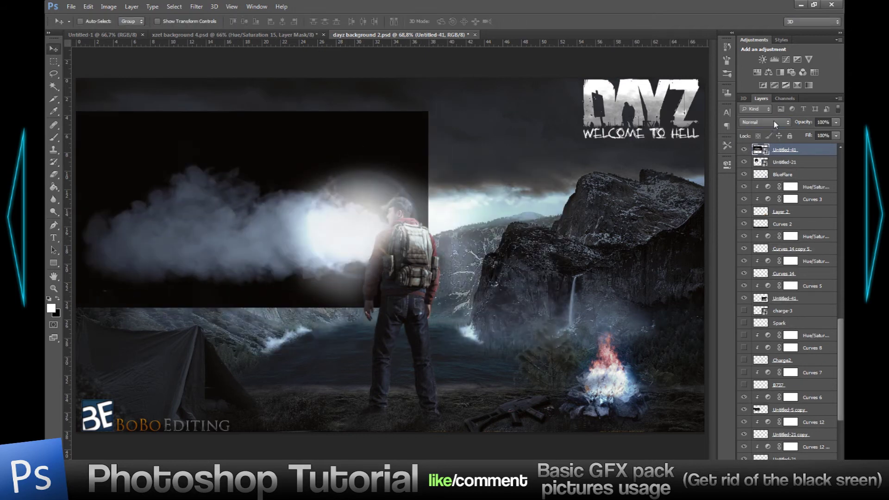
Screen-blend the cloud, lower it over the left valley, and switch to xzet background 4.psd.
left_click(774, 121)
left_click(762, 202)
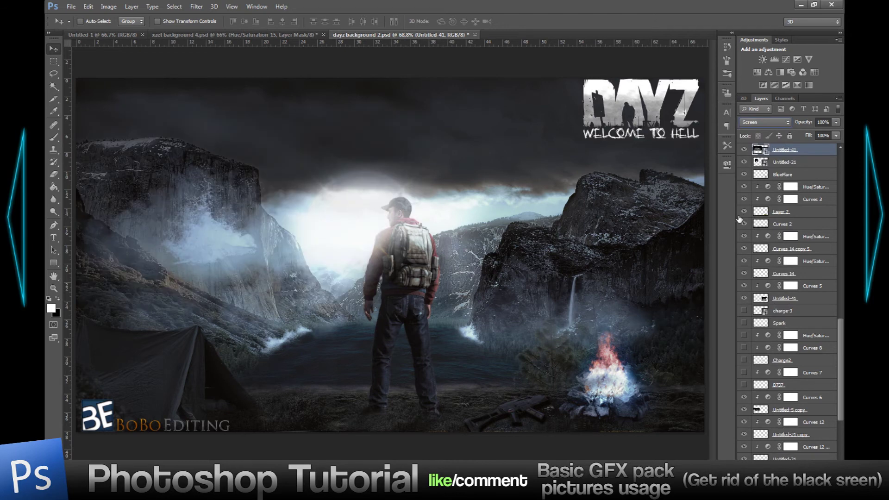
left_click_drag(226, 204, 232, 276)
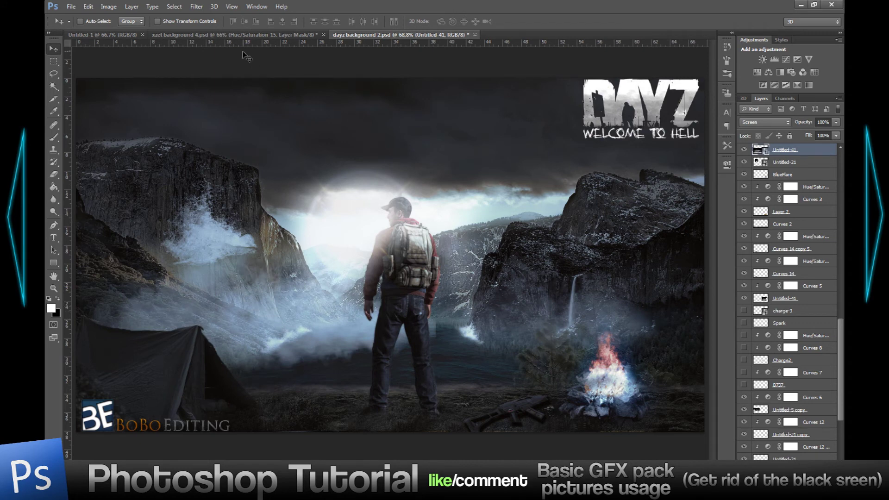
left_click(246, 35)
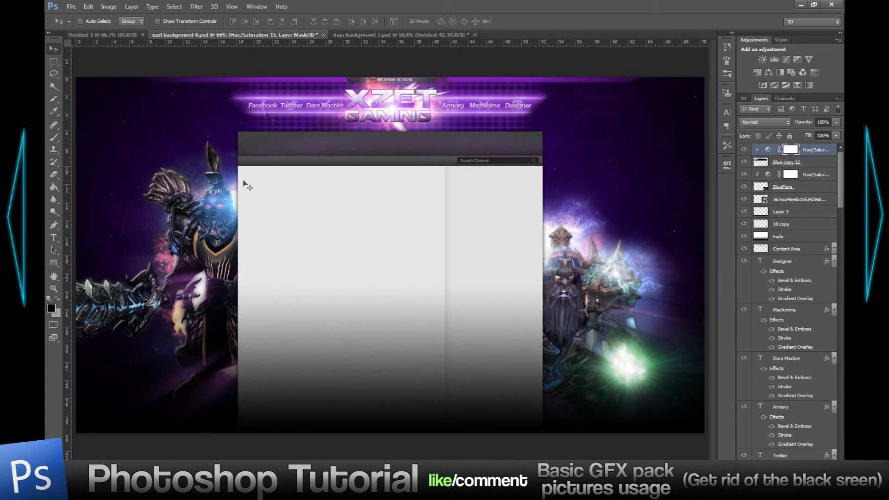
Drag the Blue flare from the bobo GFX Flares folder onto the XZET background.
key("alt+Tab")
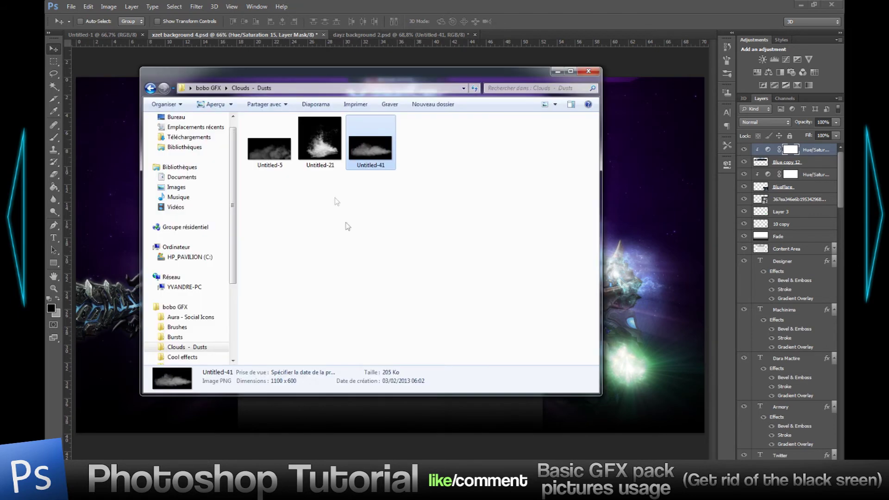
left_click(150, 88)
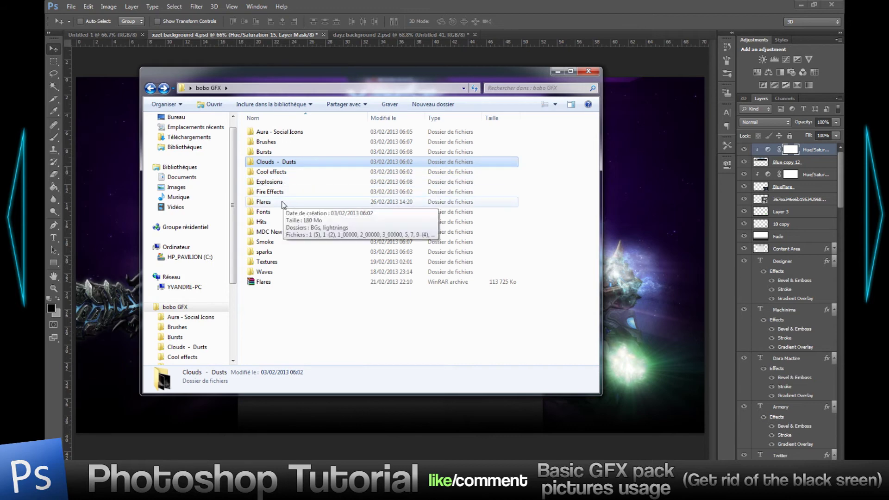
double_click(264, 202)
scroll(491, 290, "down", 2)
scroll(520, 277, "down", 5)
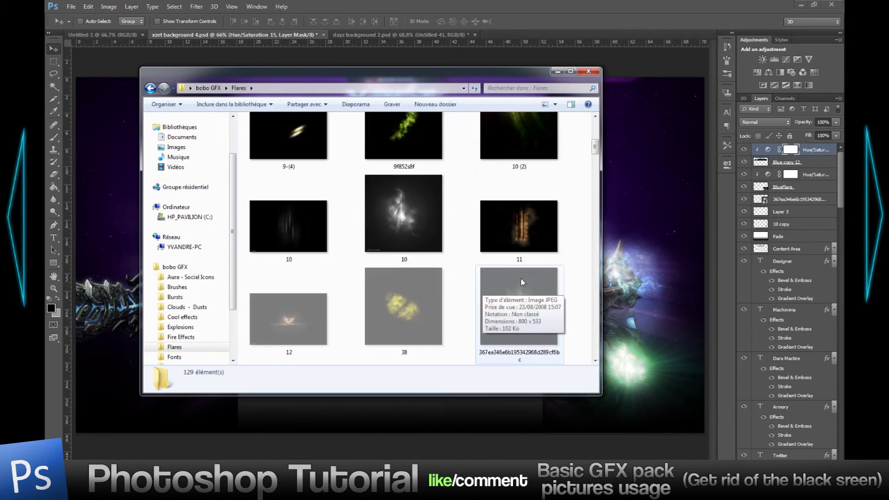
left_click_drag(519, 330, 651, 277)
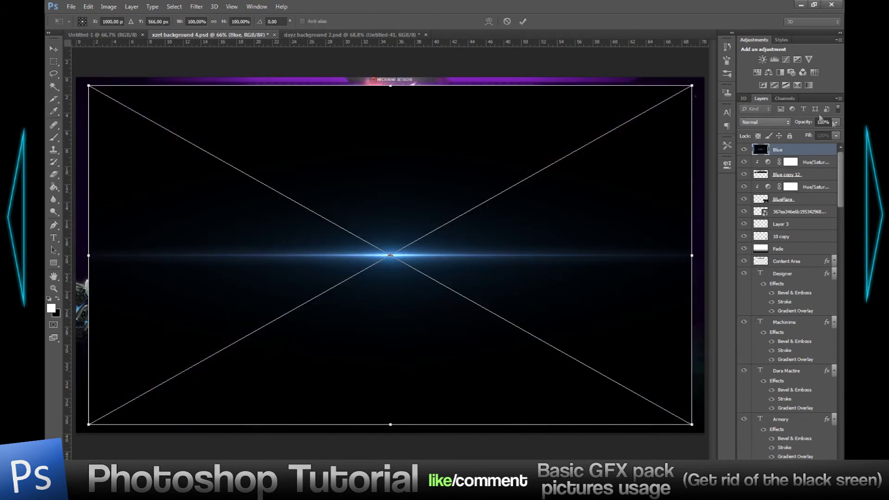
Set the Blue flare to Screen, shrink it, and move it near the top-left corner.
left_click(760, 123)
left_click(756, 204)
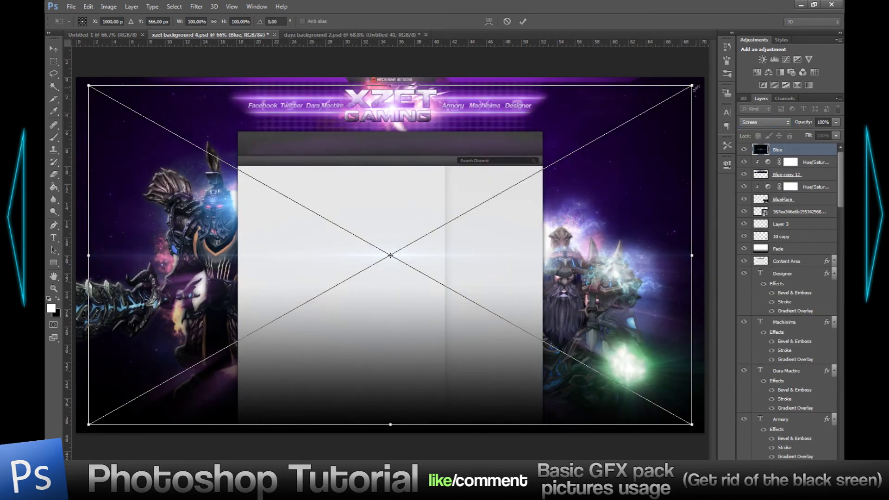
left_click_drag(693, 86, 263, 197)
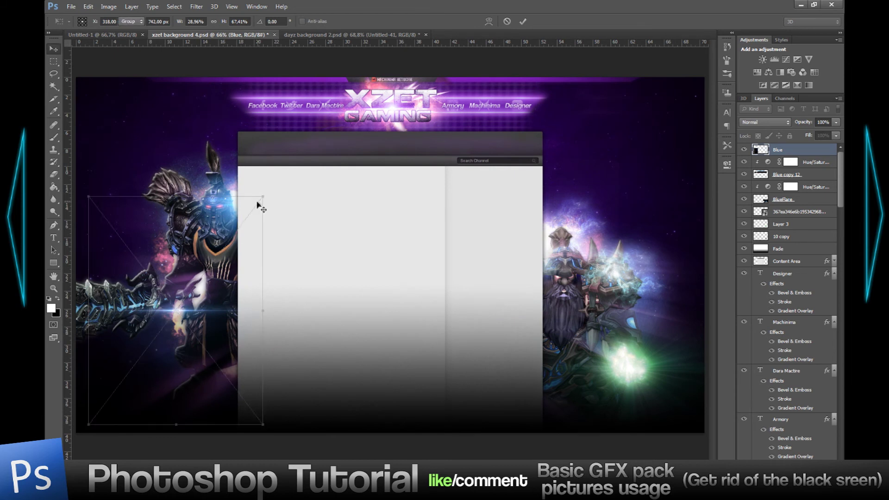
key("Return")
left_click_drag(184, 159, 169, 120)
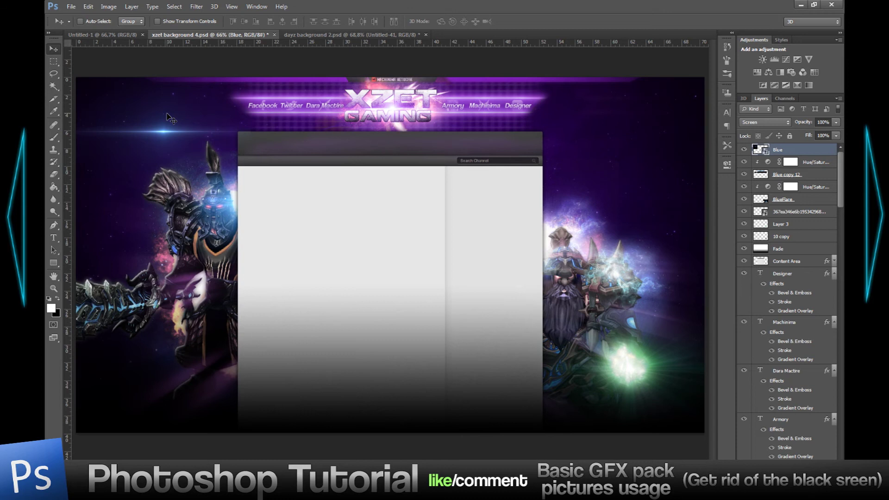
key("ctrl+j")
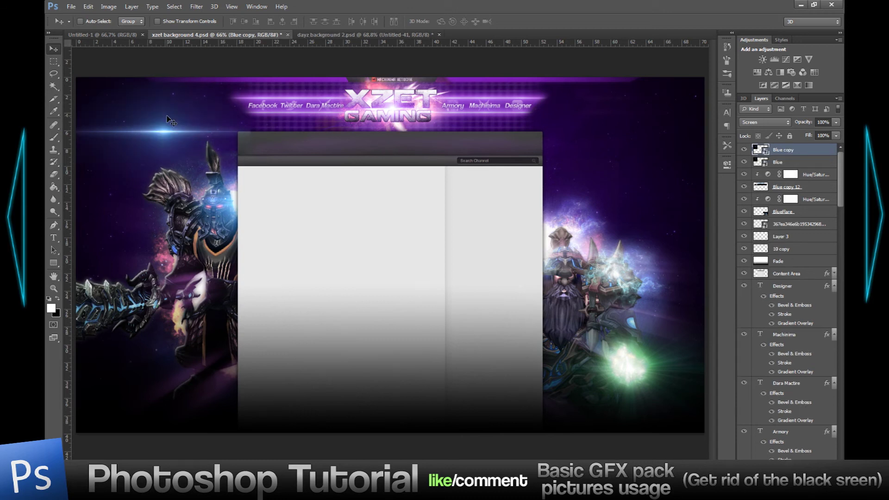
key("ctrl+z")
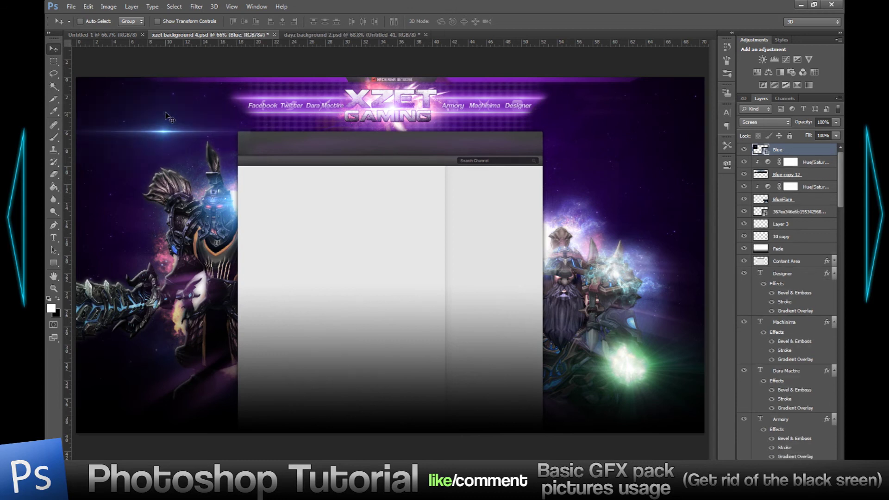
right_click(790, 147)
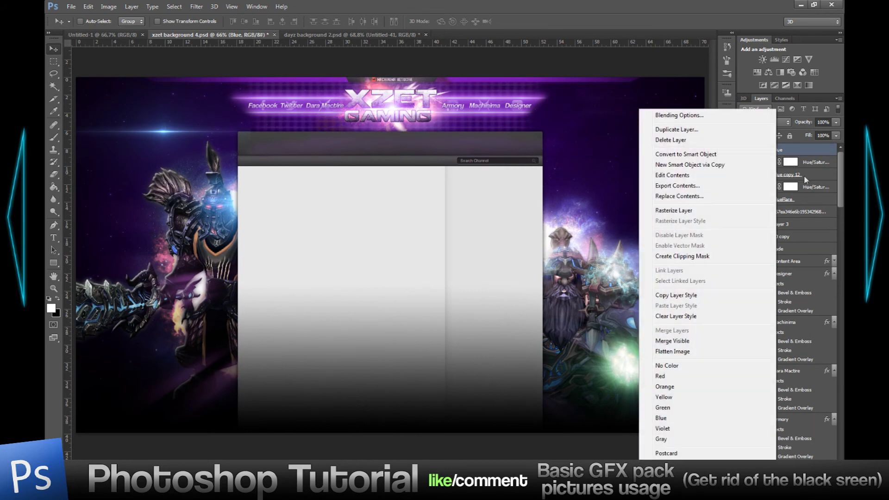
left_click(688, 135)
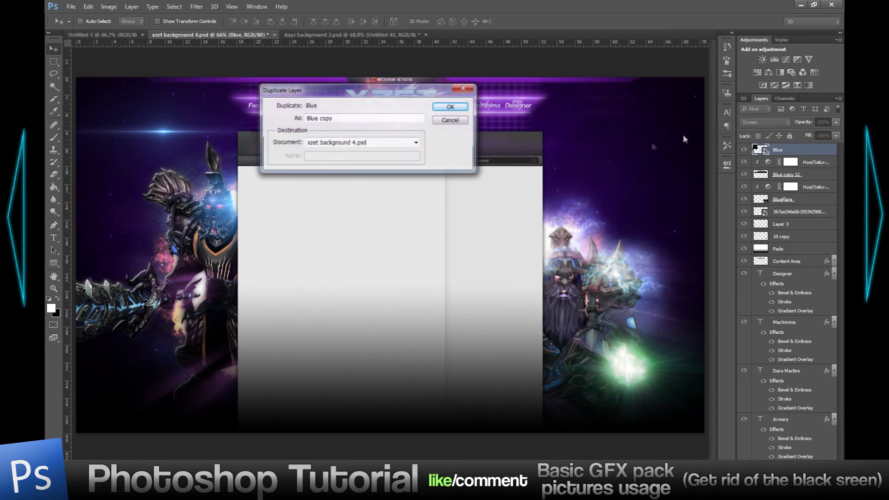
left_click(452, 108)
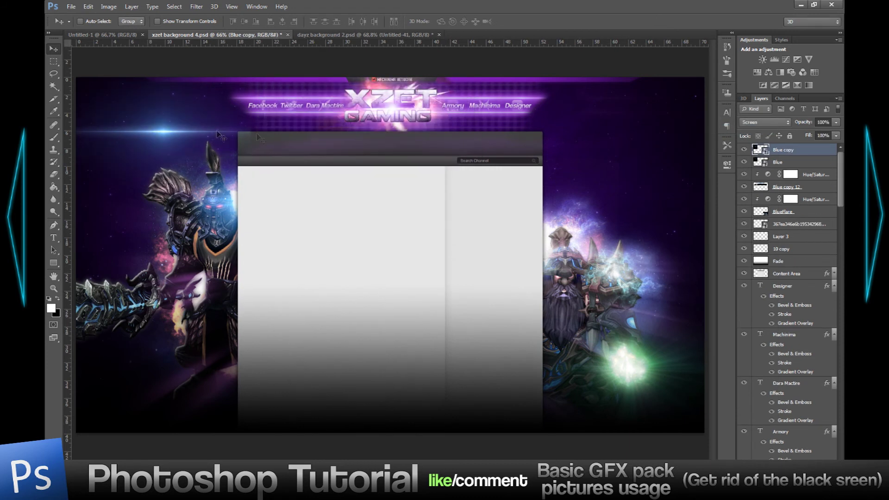
key("Delete")
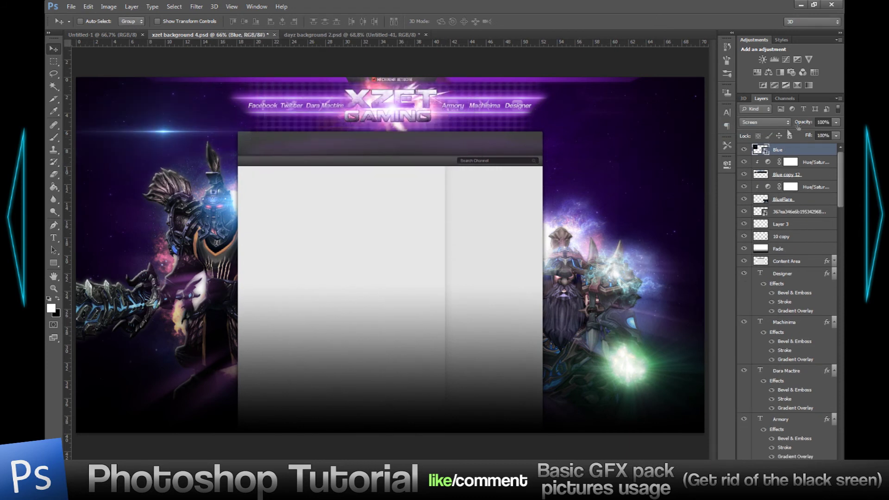
Rasterize the Blue flare layer with the Eraser, then duplicate it as Blue copy to brighten the glow.
key("e")
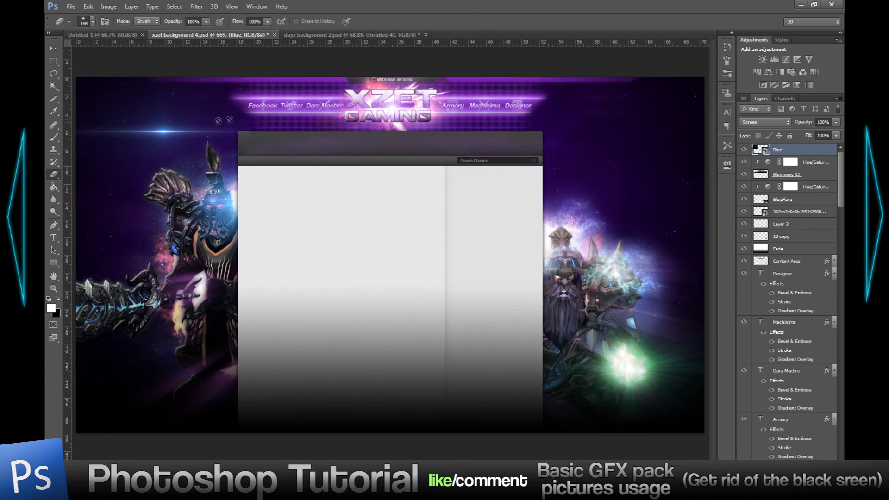
left_click(445, 181)
left_click(425, 188)
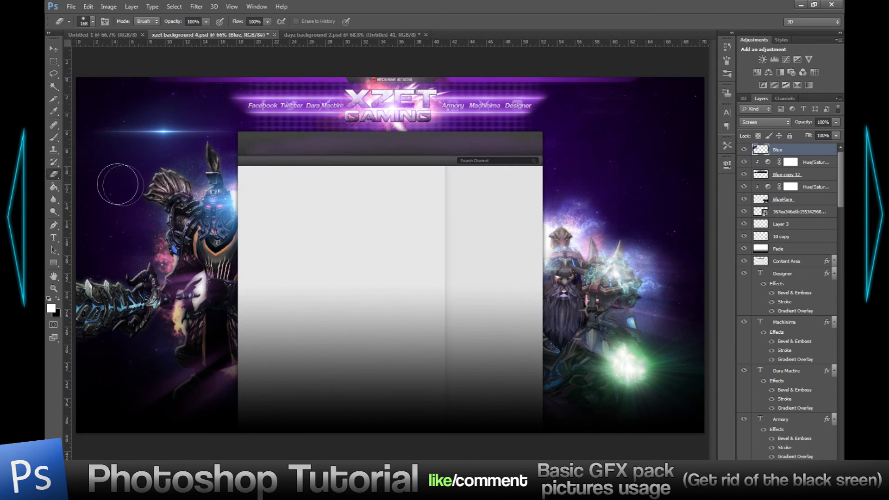
key("ctrl+j")
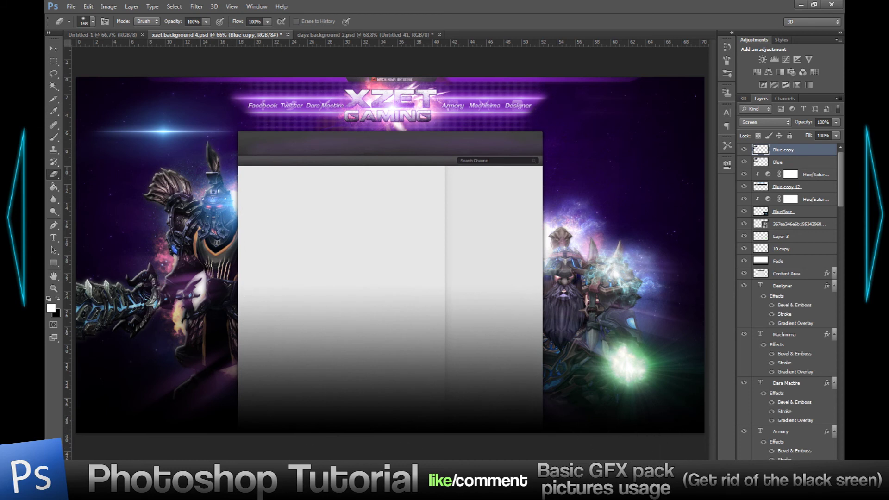
key("alt+Tab")
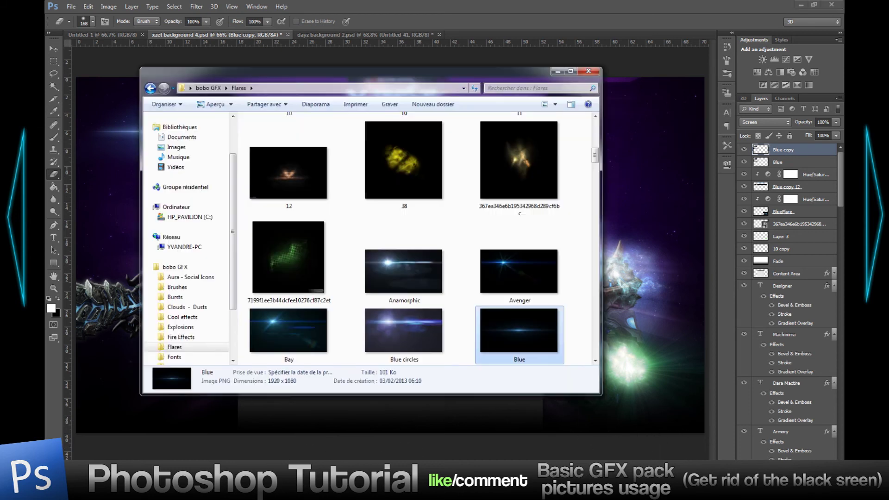
Go back from Flares to bobo GFX in Explorer, listing its subfolders and the Flares archive.
left_click(147, 89)
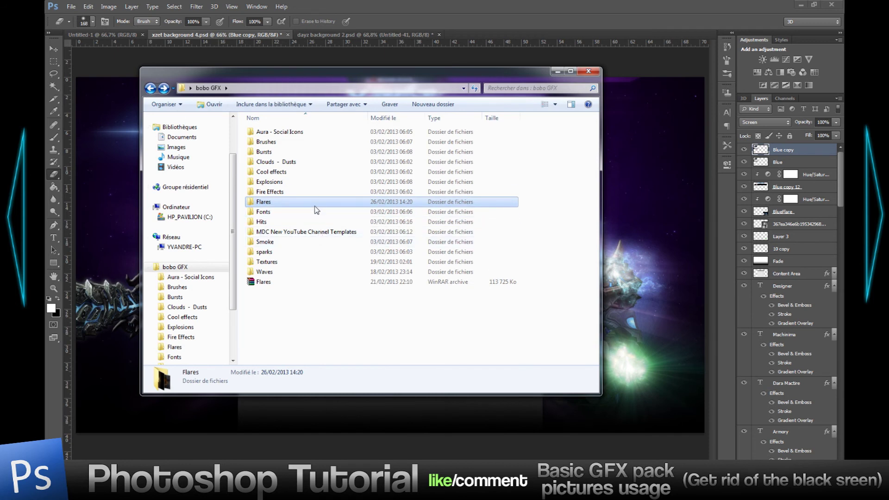